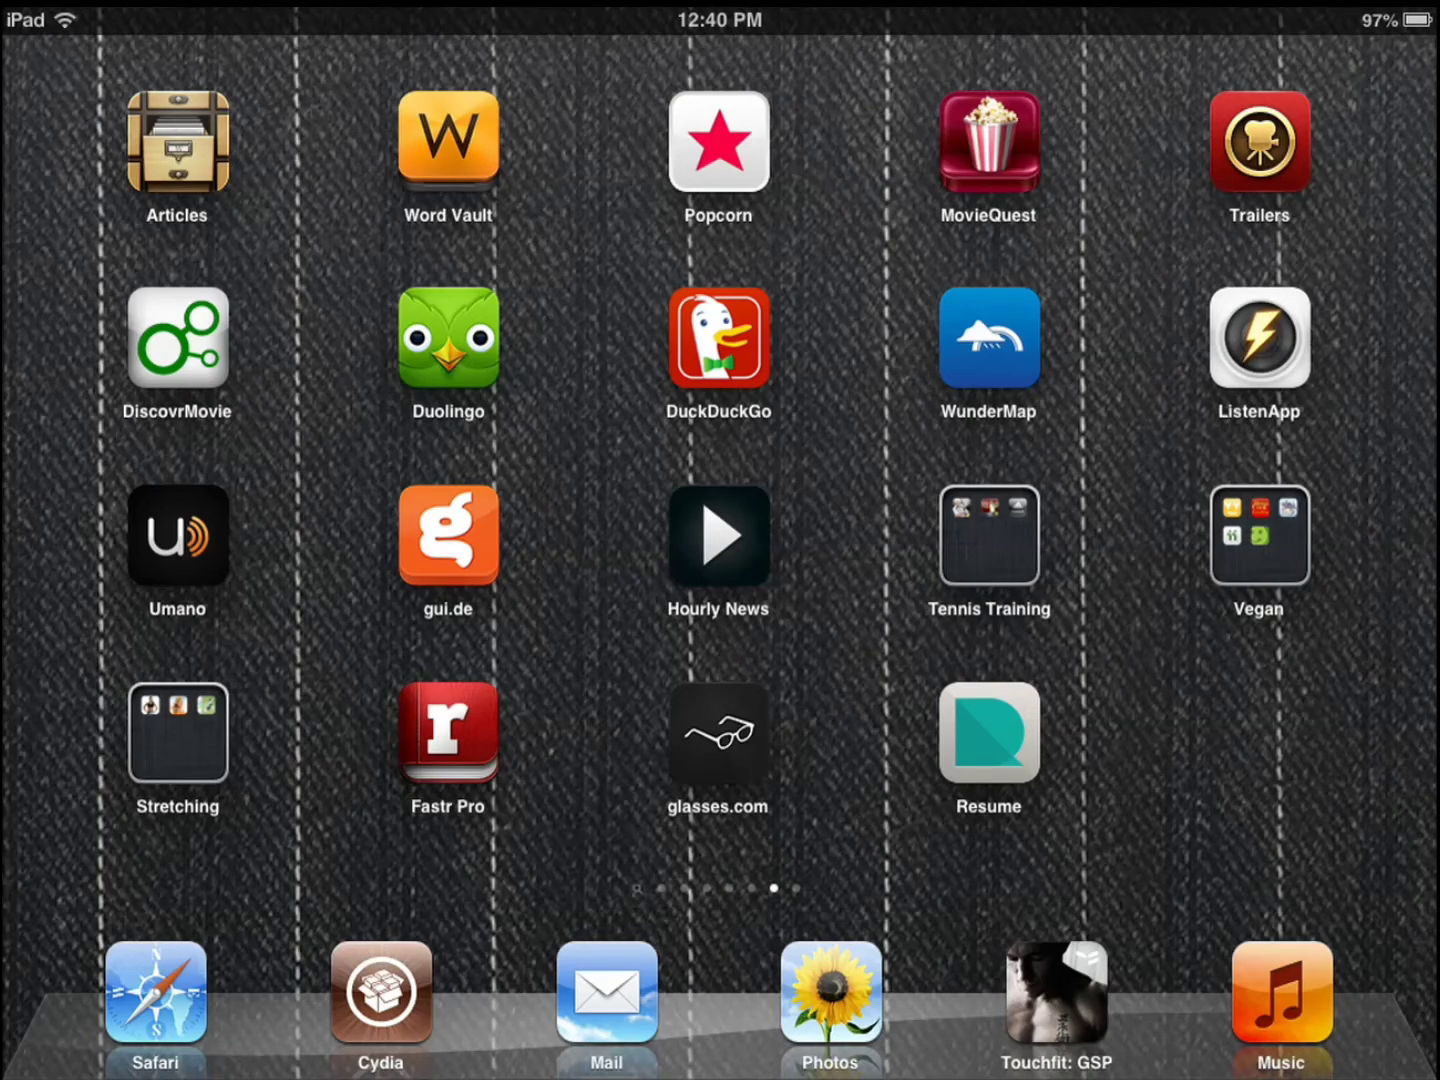
Launch Resume Designer and duplicate the Sample: Consultant Physician Resume
{"action": "left_click", "coordinate": [989, 733]}
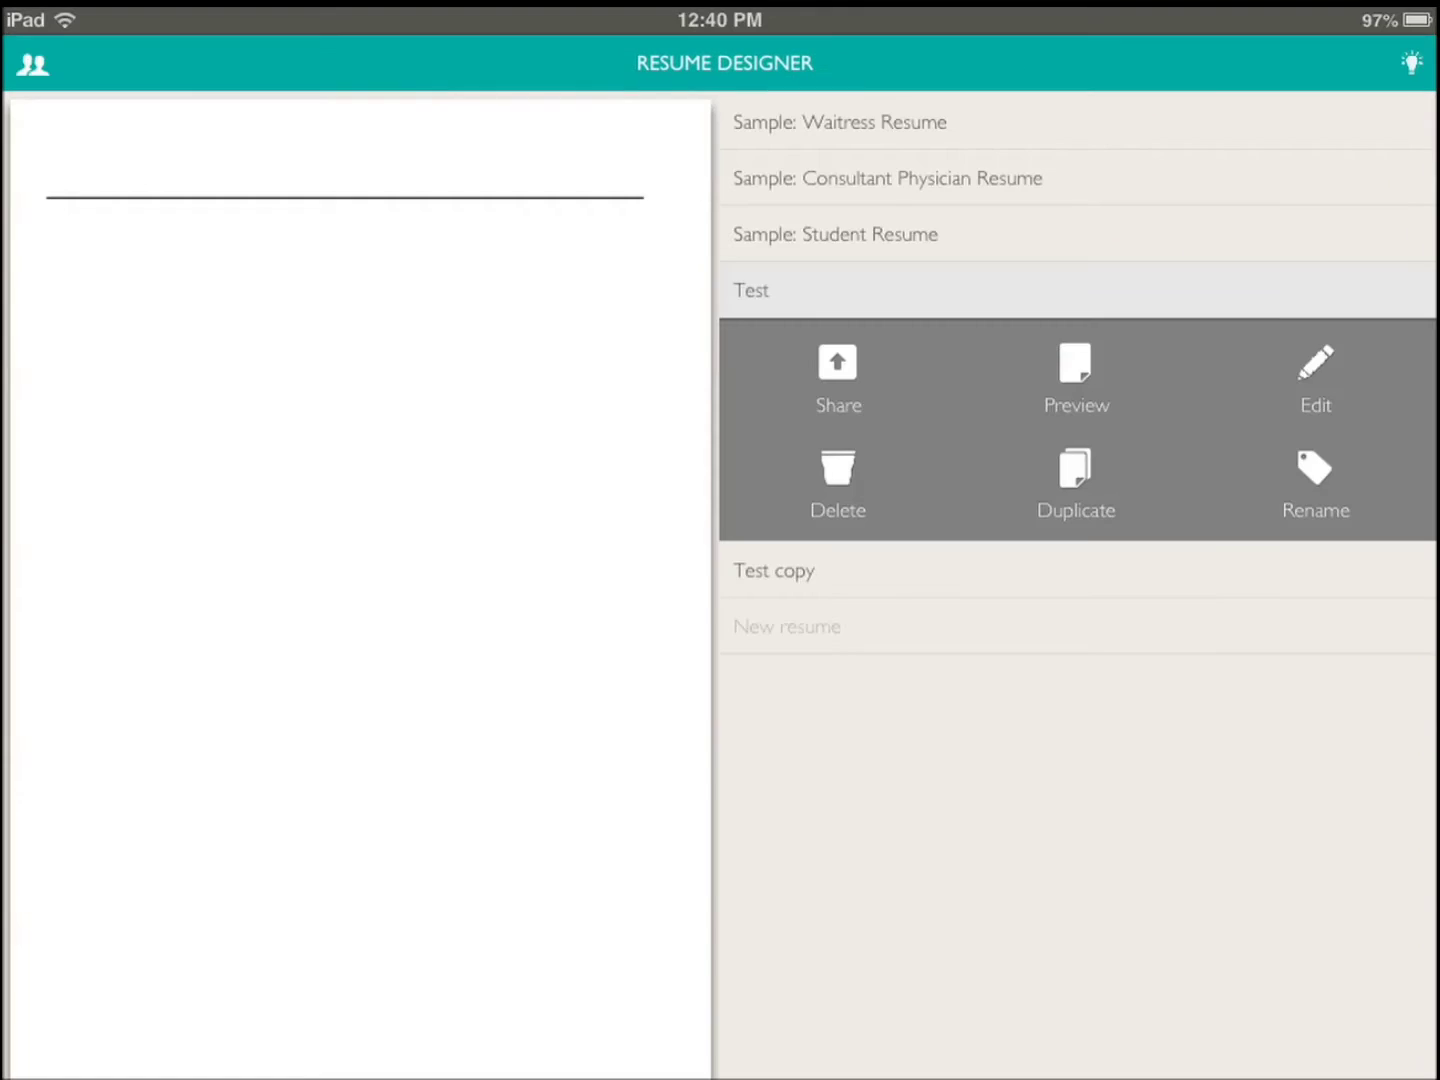
{"action": "left_click", "coordinate": [1077, 121]}
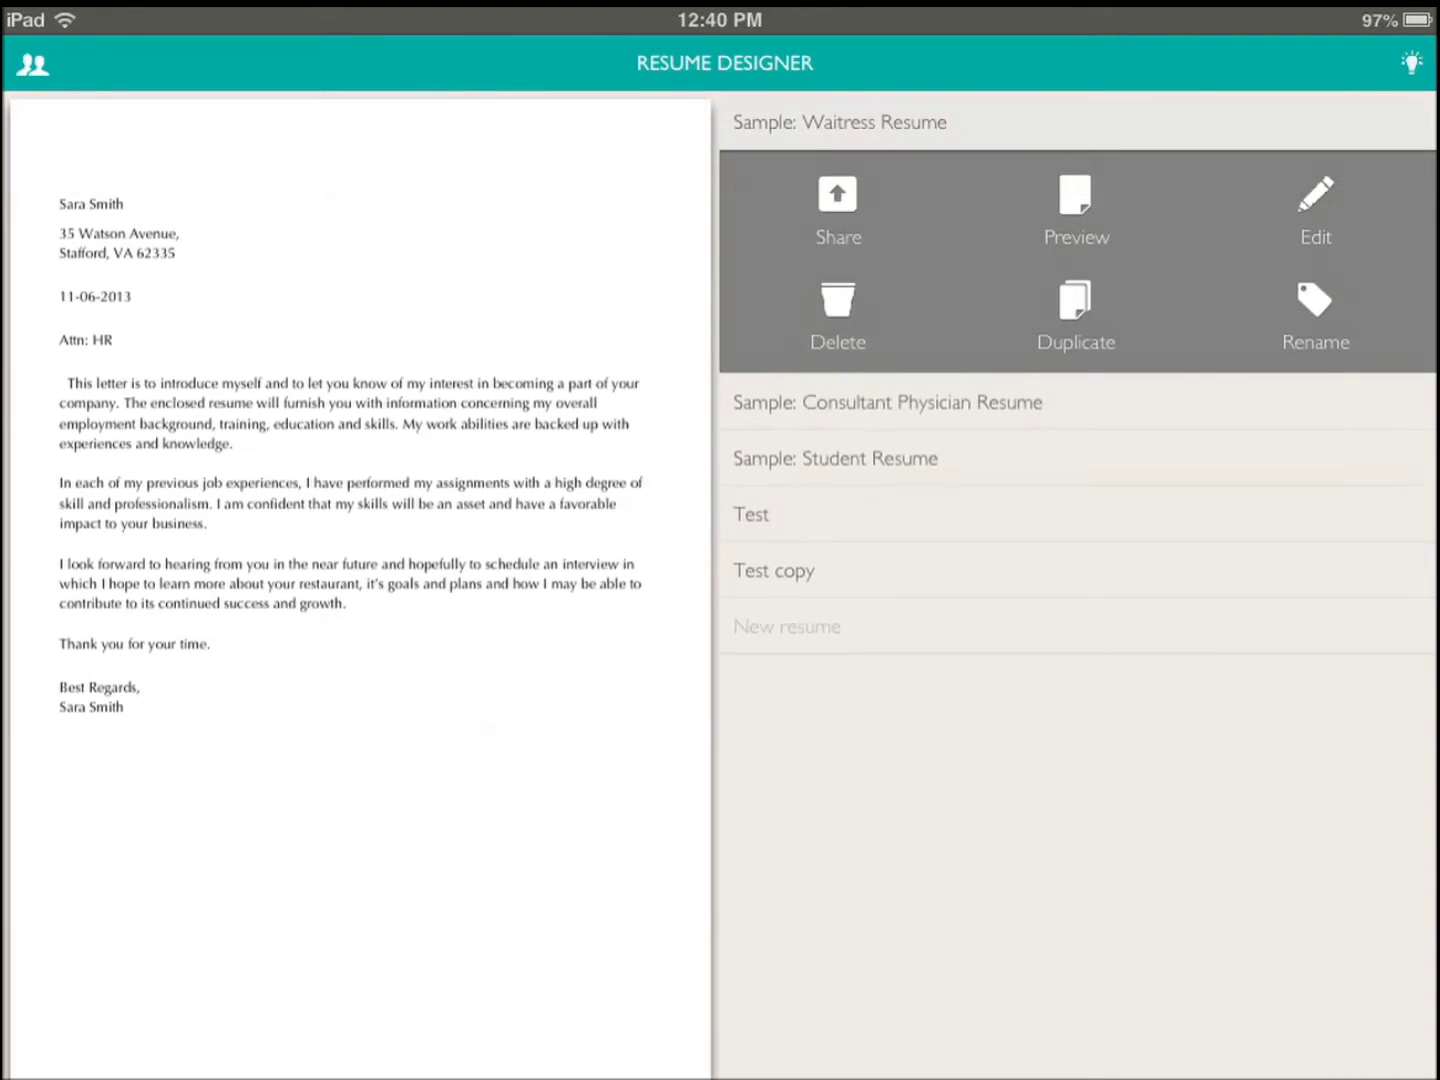
{"action": "left_click", "coordinate": [1078, 402]}
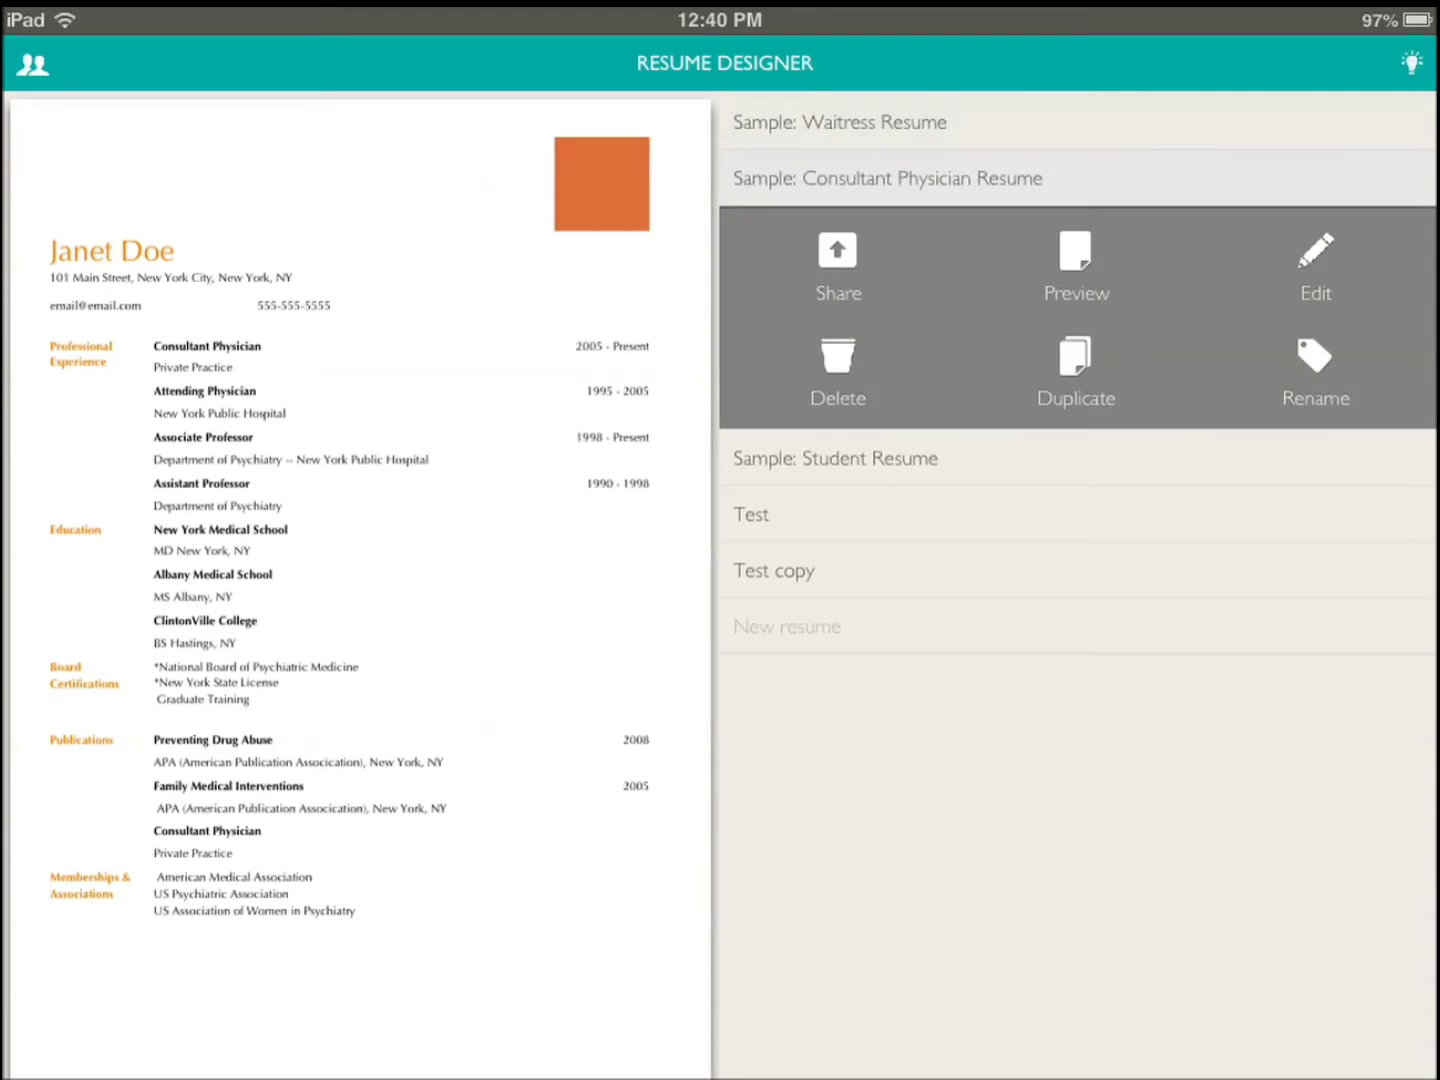
{"action": "left_click", "coordinate": [1075, 372]}
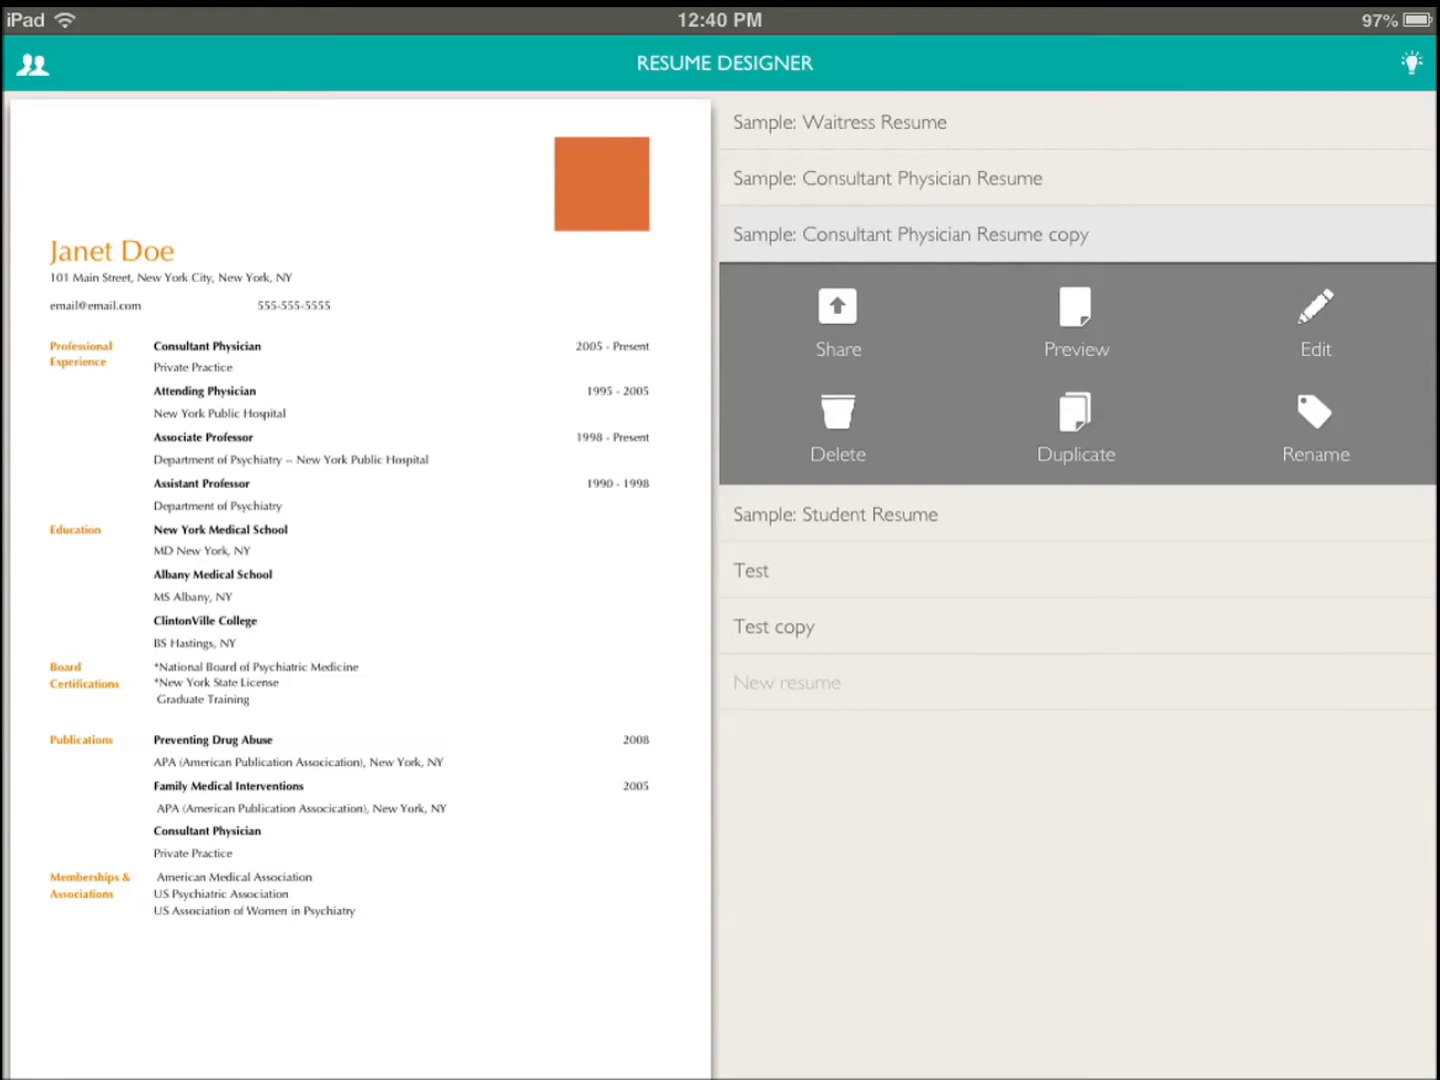
Open the physician resume copy for editing and toggle section rearranging on and off
{"action": "left_click", "coordinate": [1315, 322]}
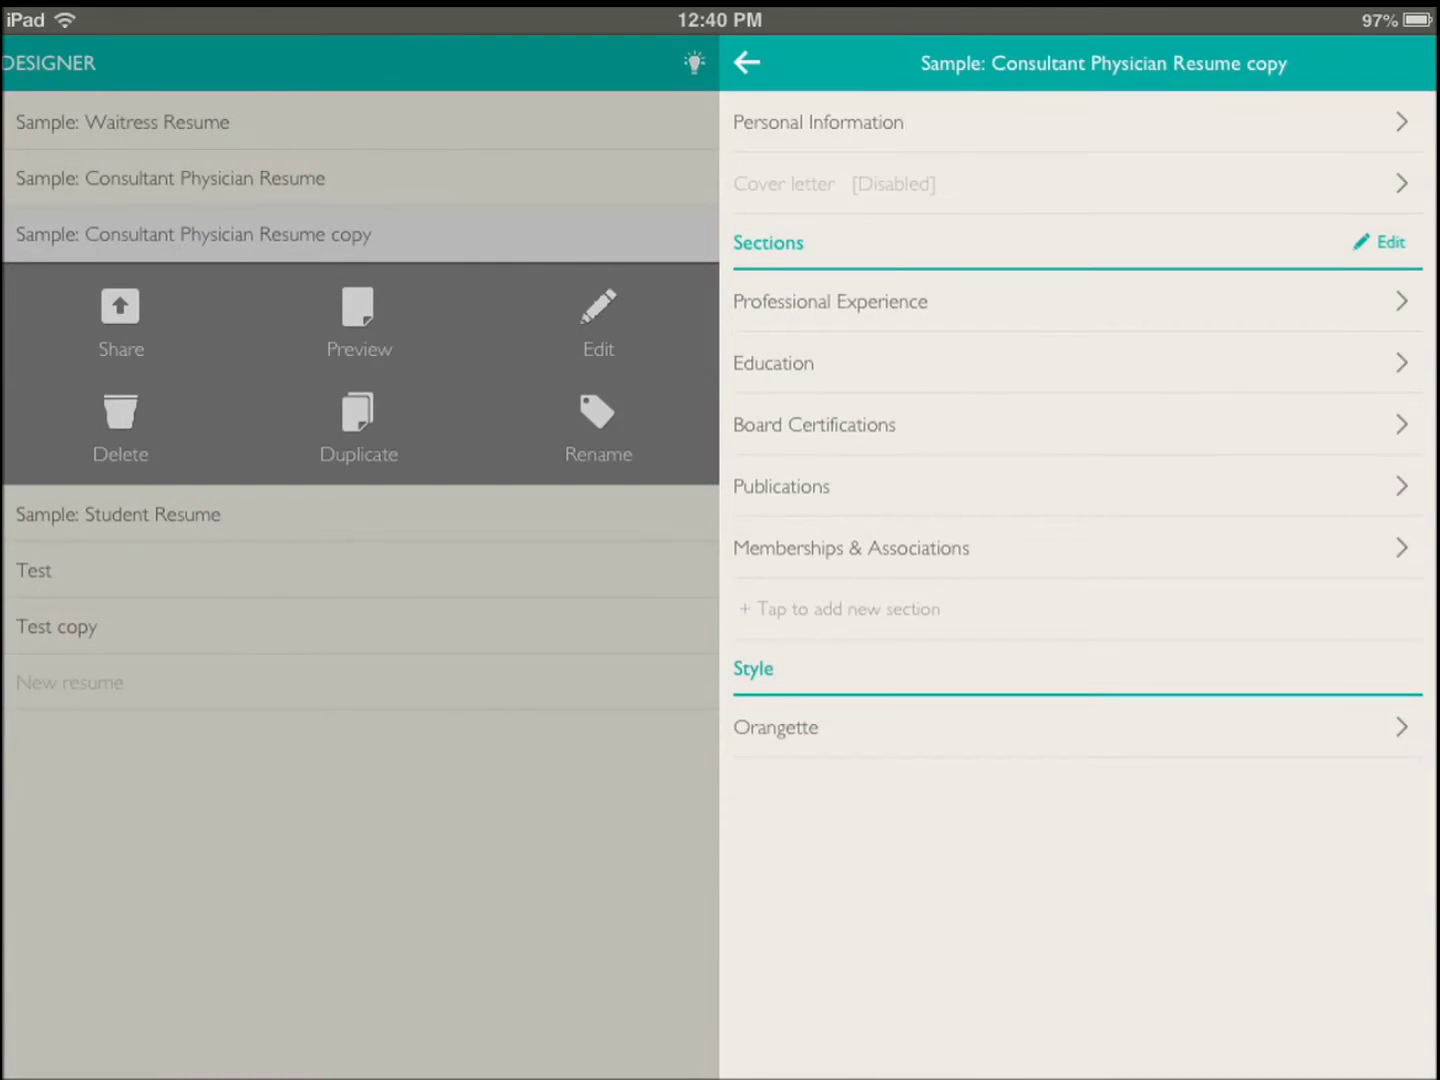
{"action": "left_click", "coordinate": [1069, 122]}
{"action": "left_click", "coordinate": [746, 63]}
{"action": "left_click", "coordinate": [1382, 242]}
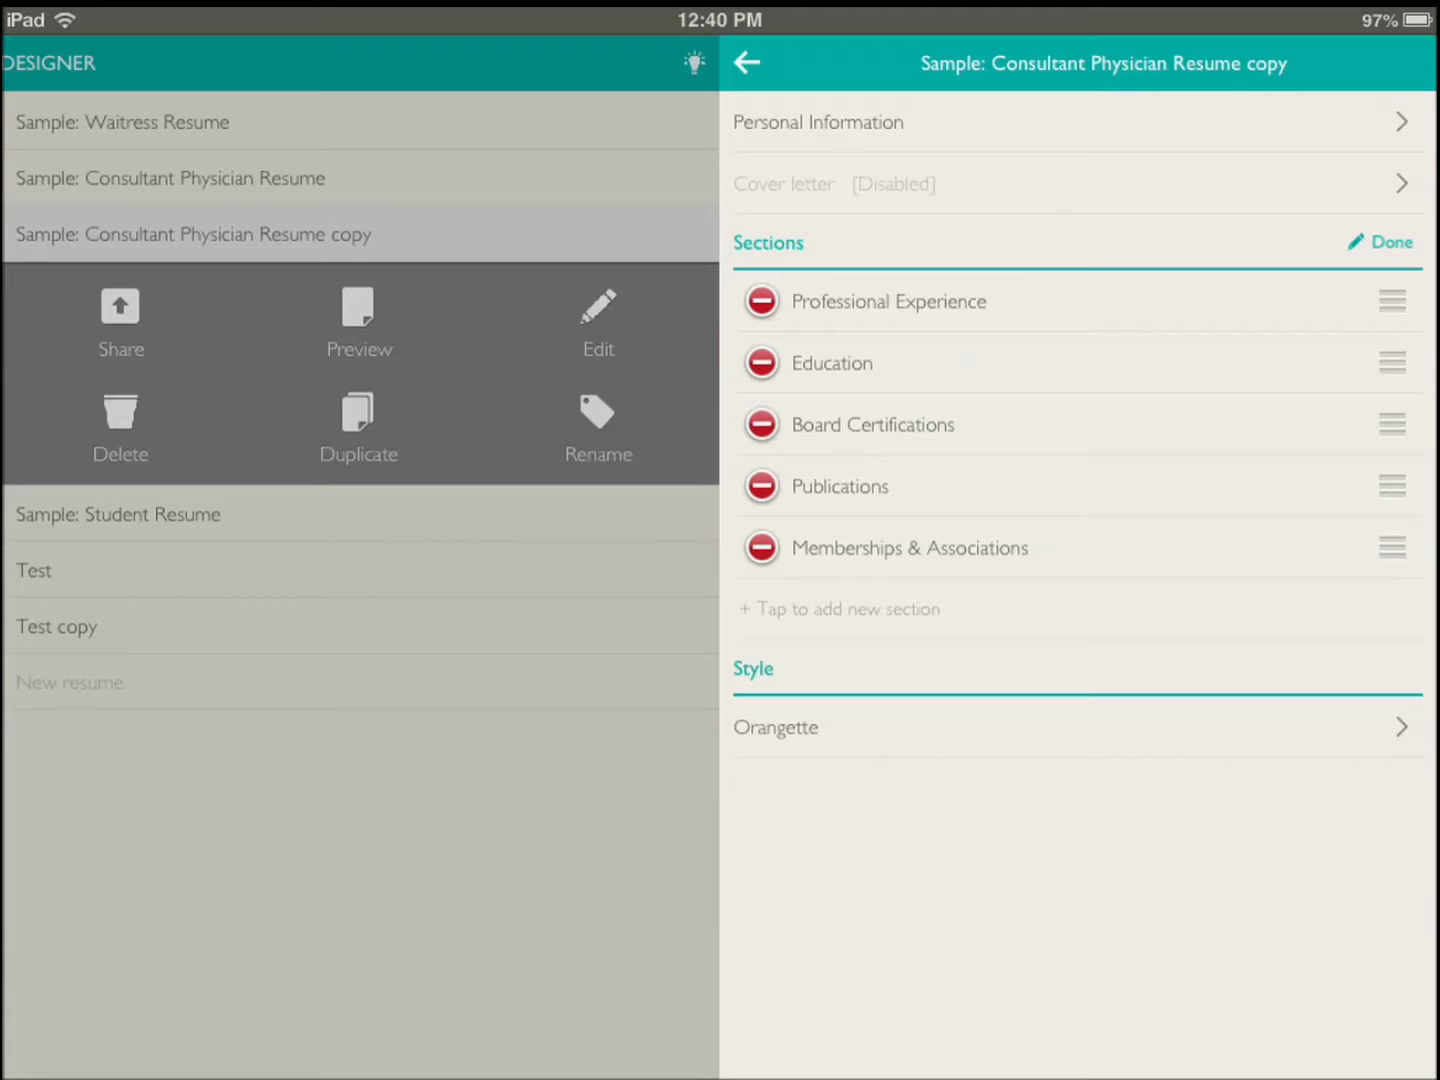
{"action": "left_click", "coordinate": [1381, 241]}
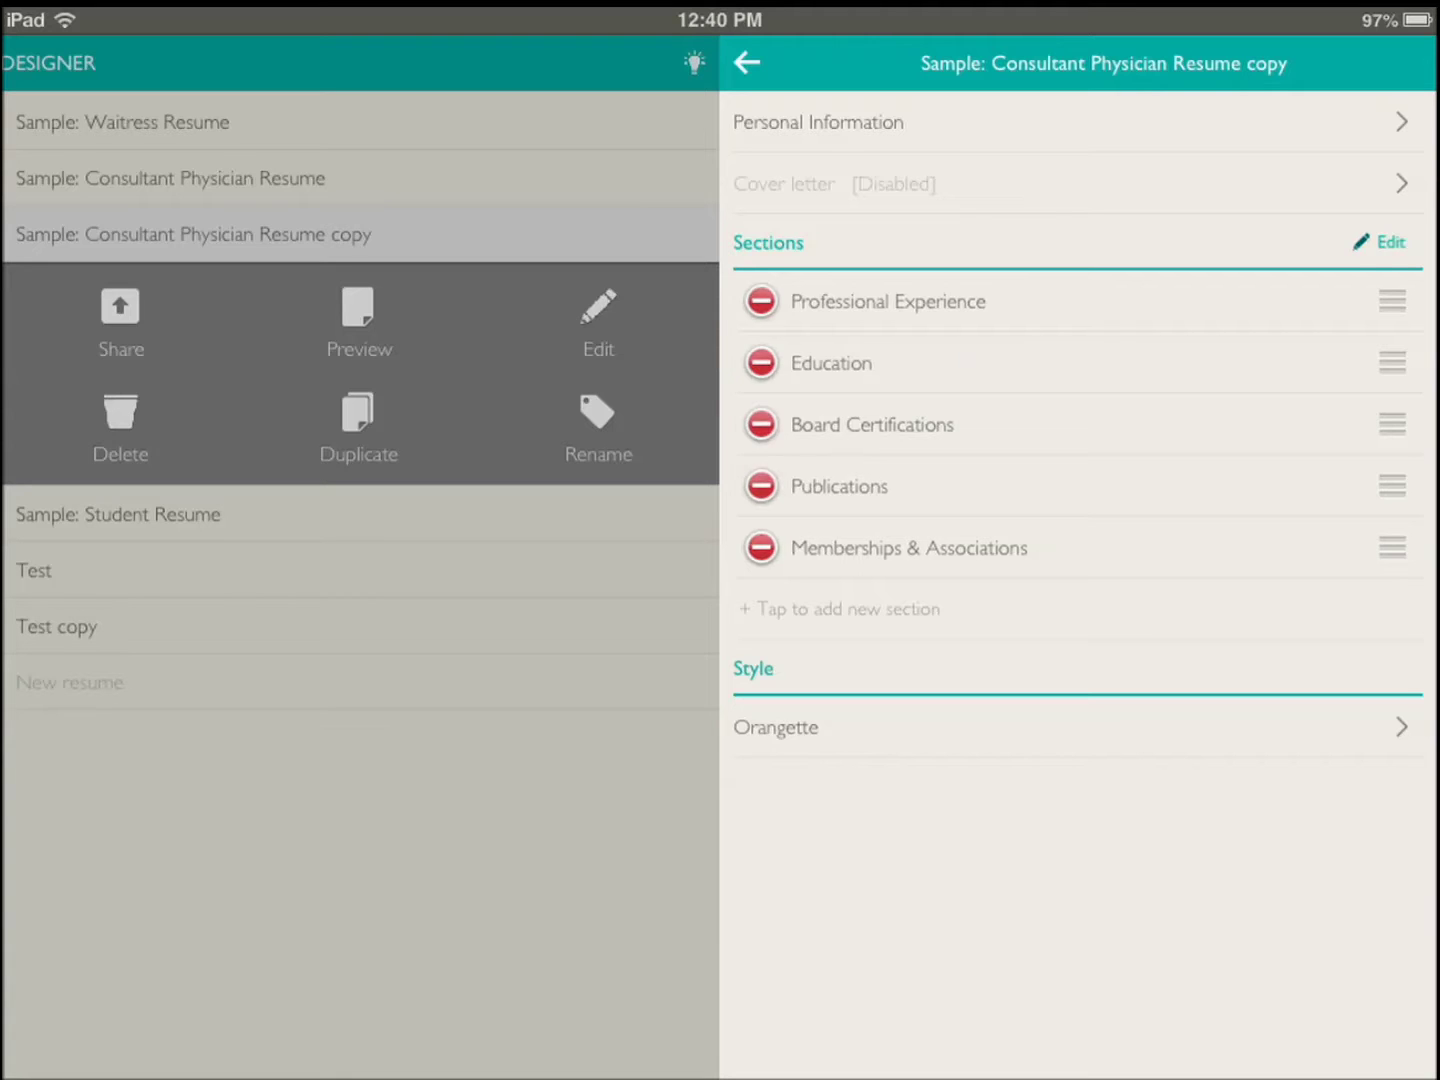
Browse the resume styles to MY BLUE RESUME and apply it to the copy
{"action": "left_click", "coordinate": [1069, 726]}
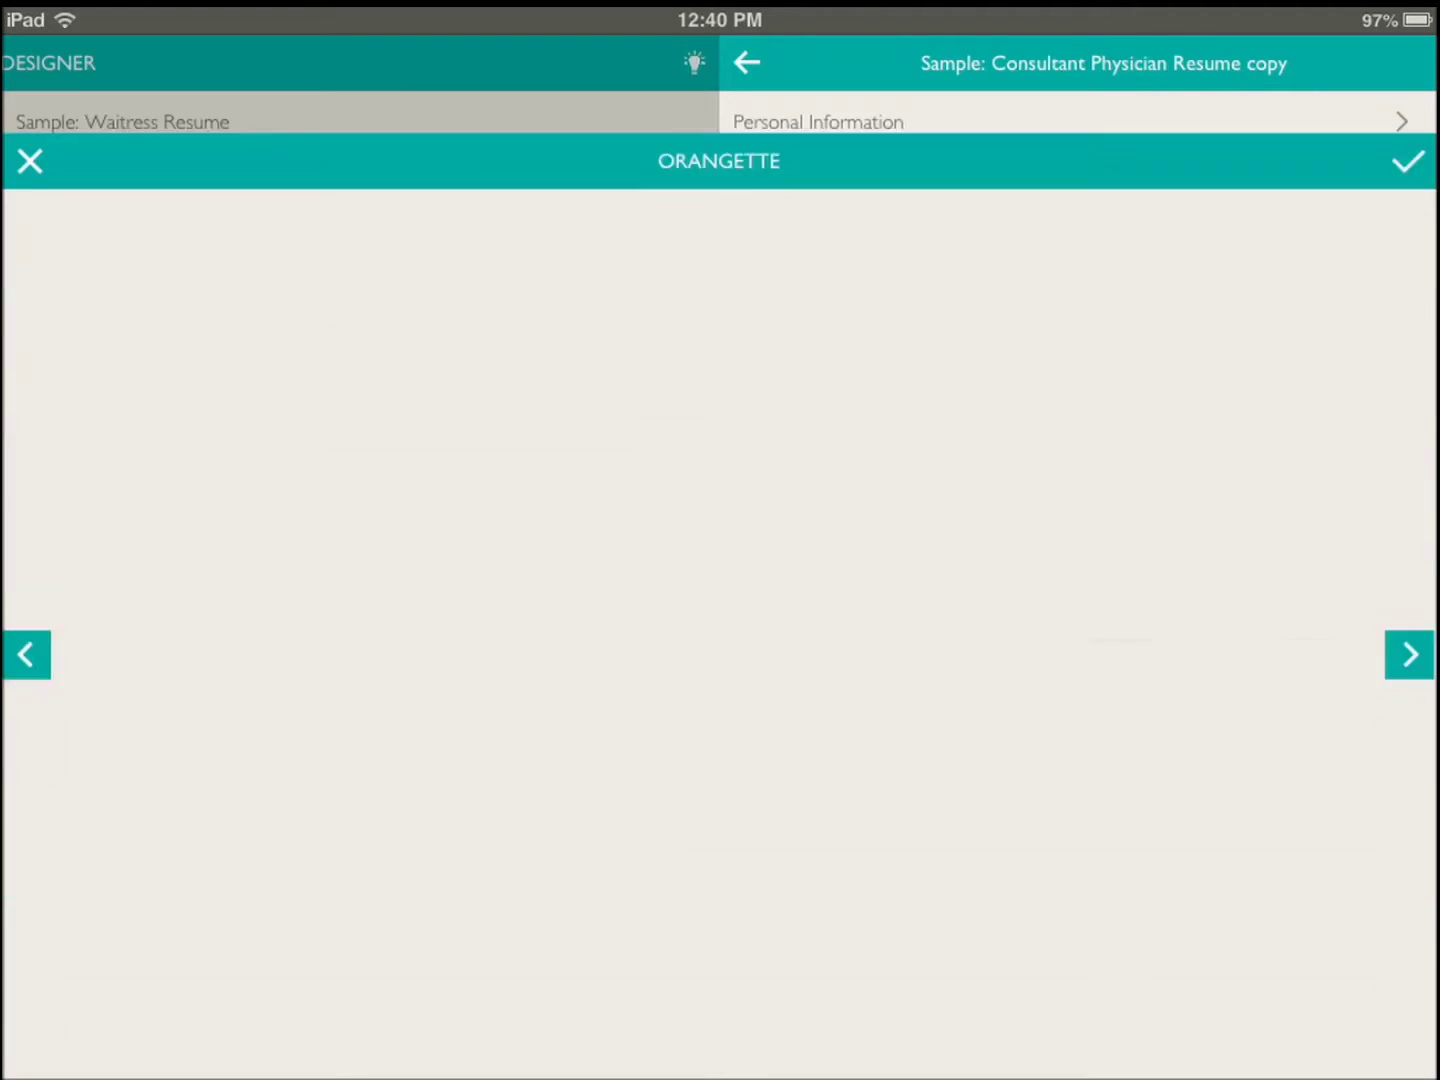
{"action": "left_click", "coordinate": [1409, 556]}
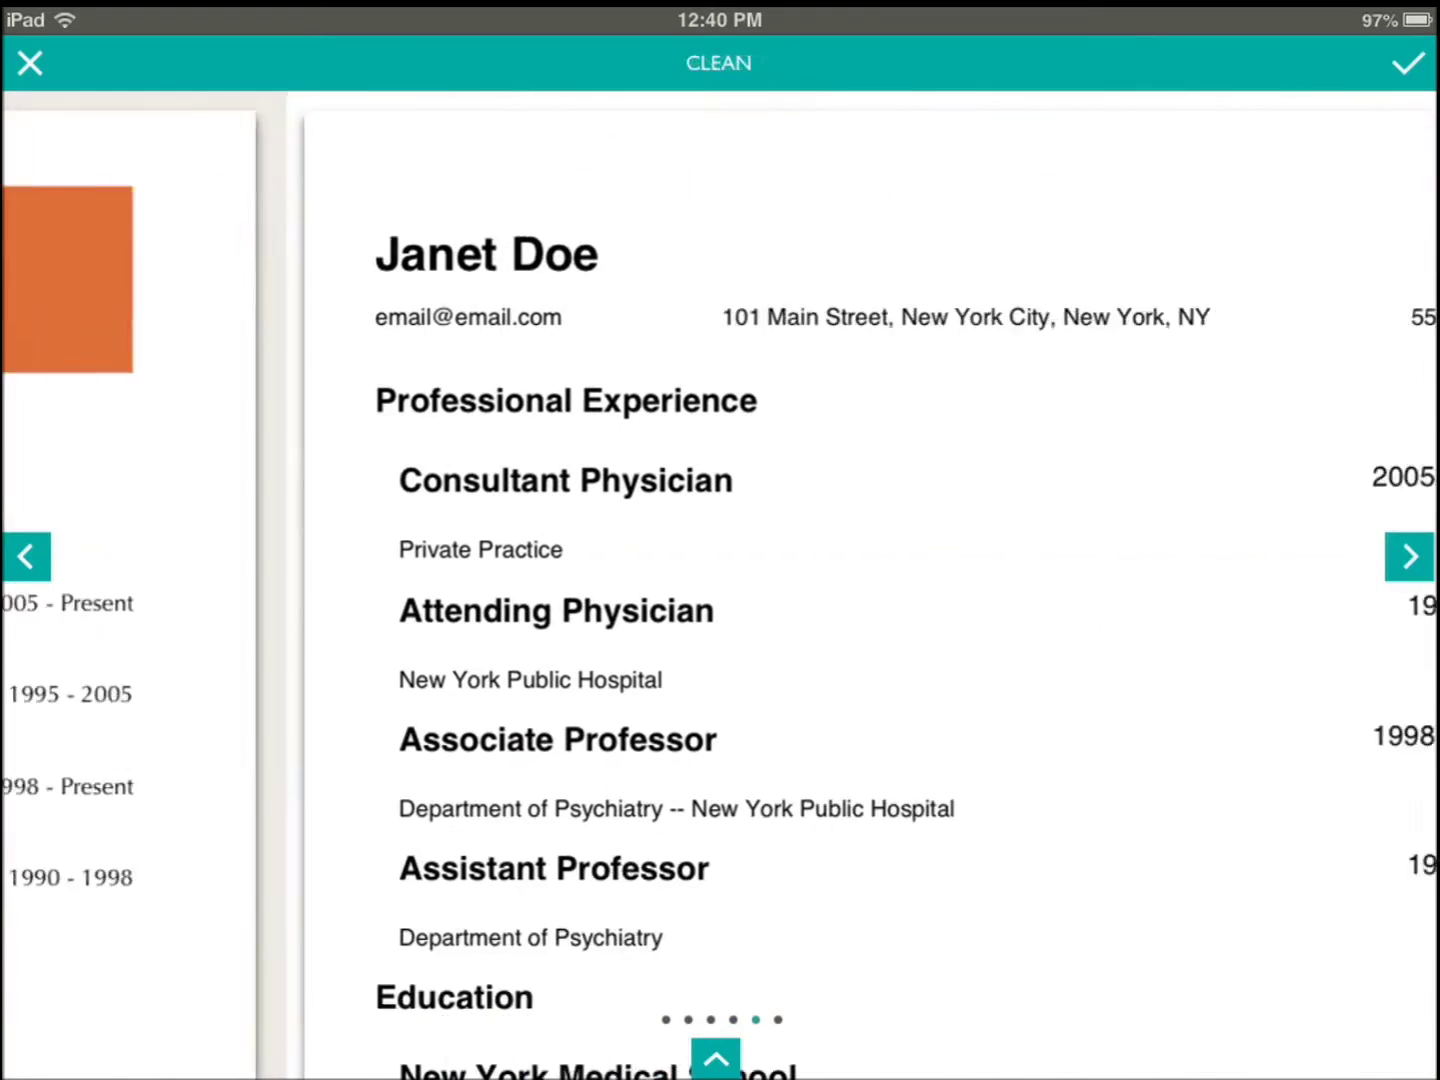
{"action": "left_click", "coordinate": [1408, 556]}
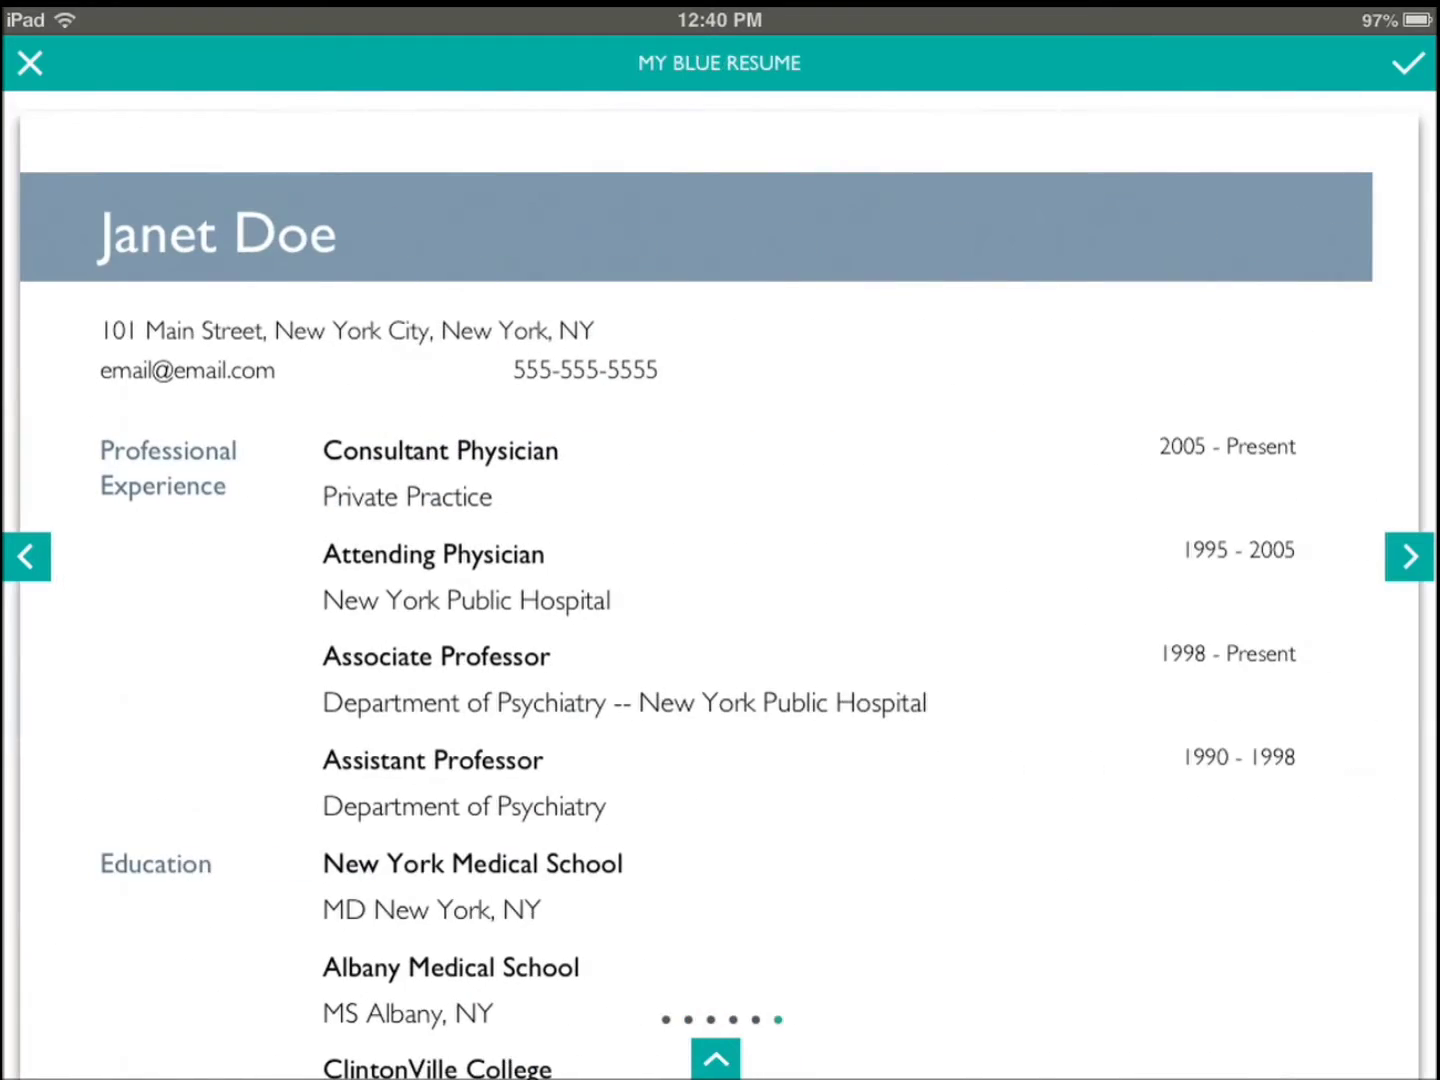
{"action": "left_click", "coordinate": [1409, 63]}
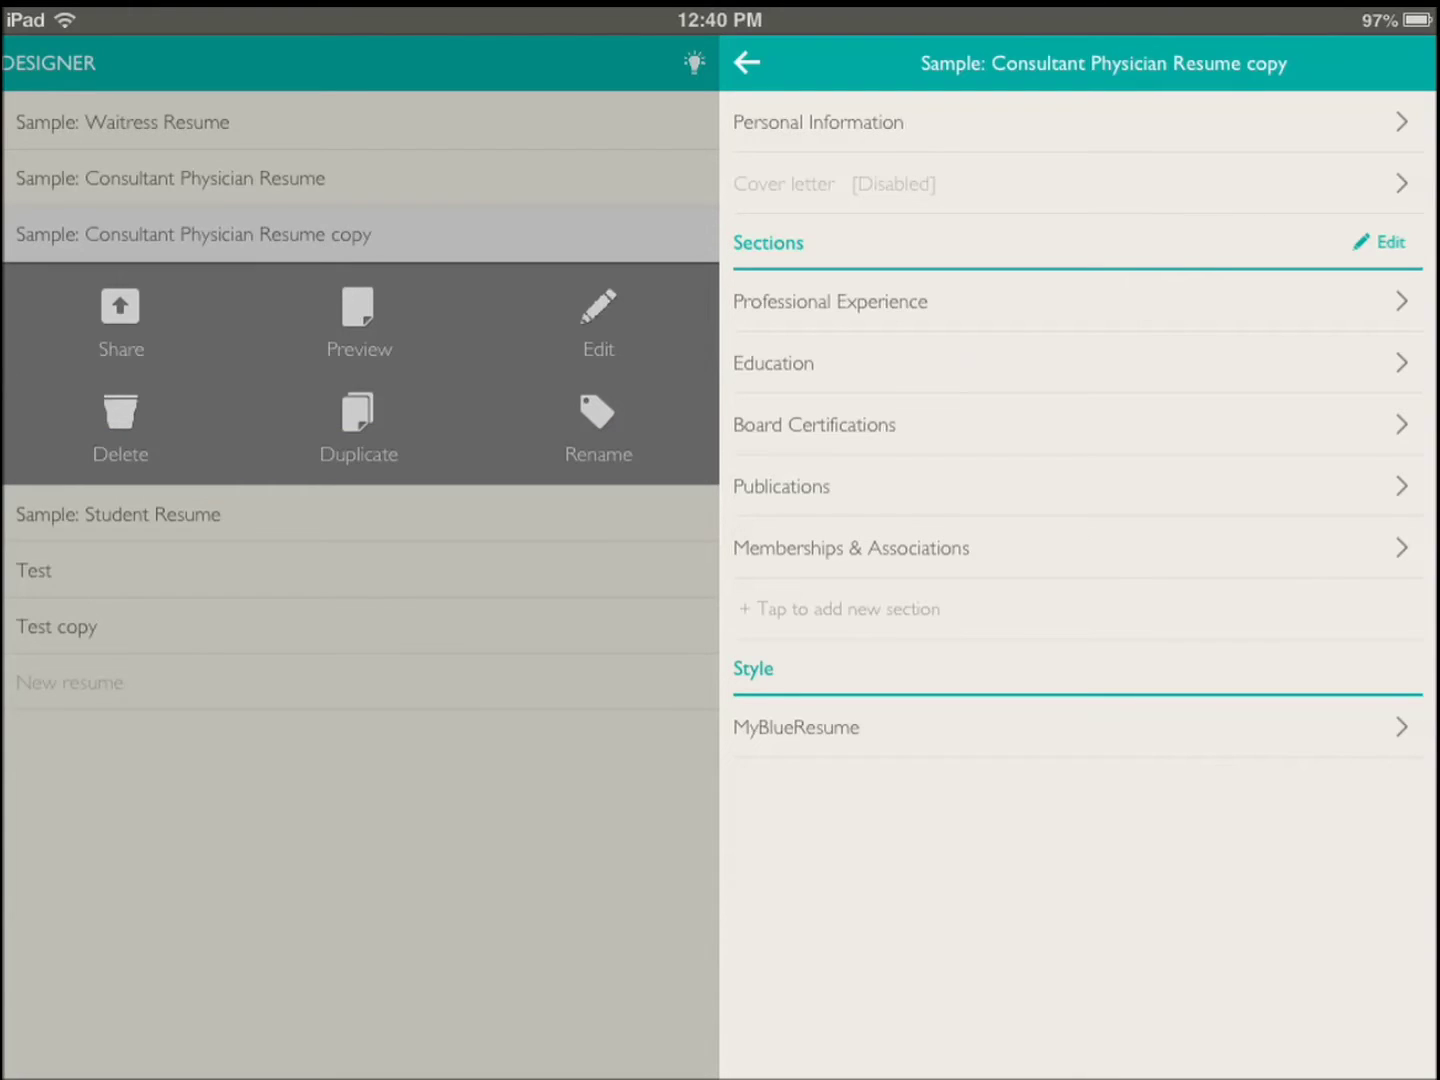
Back at the resume list, preview the restyled copy full-screen and close the preview
{"action": "left_click", "coordinate": [747, 63]}
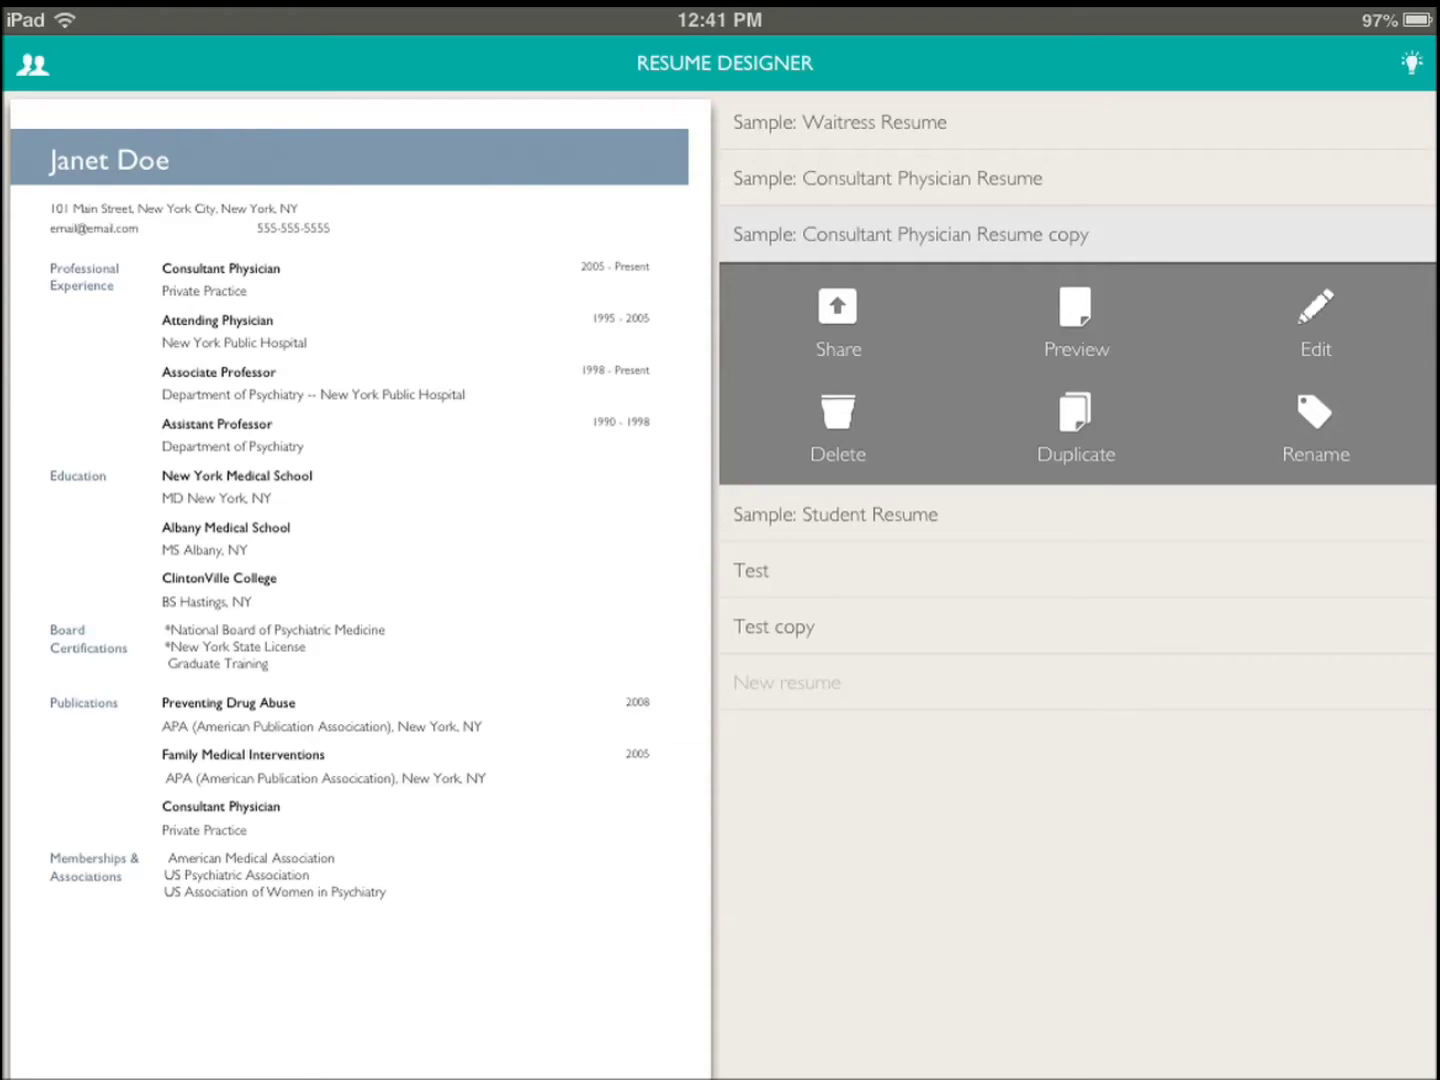
{"action": "left_click", "coordinate": [1076, 320]}
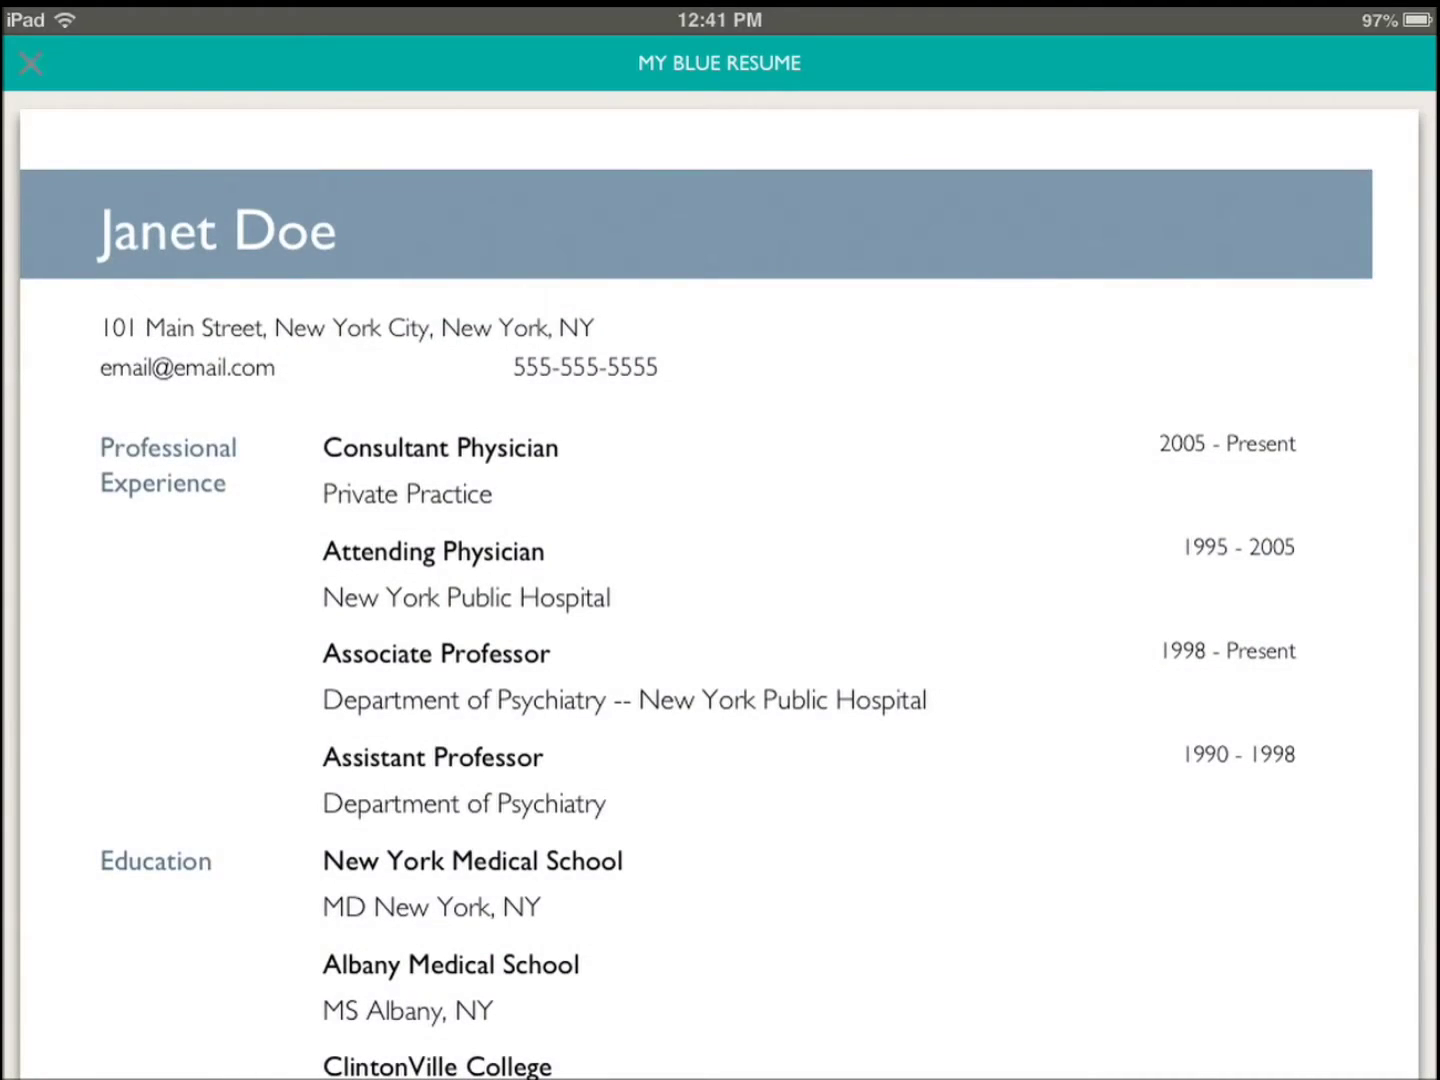
{"action": "left_click", "coordinate": [30, 63]}
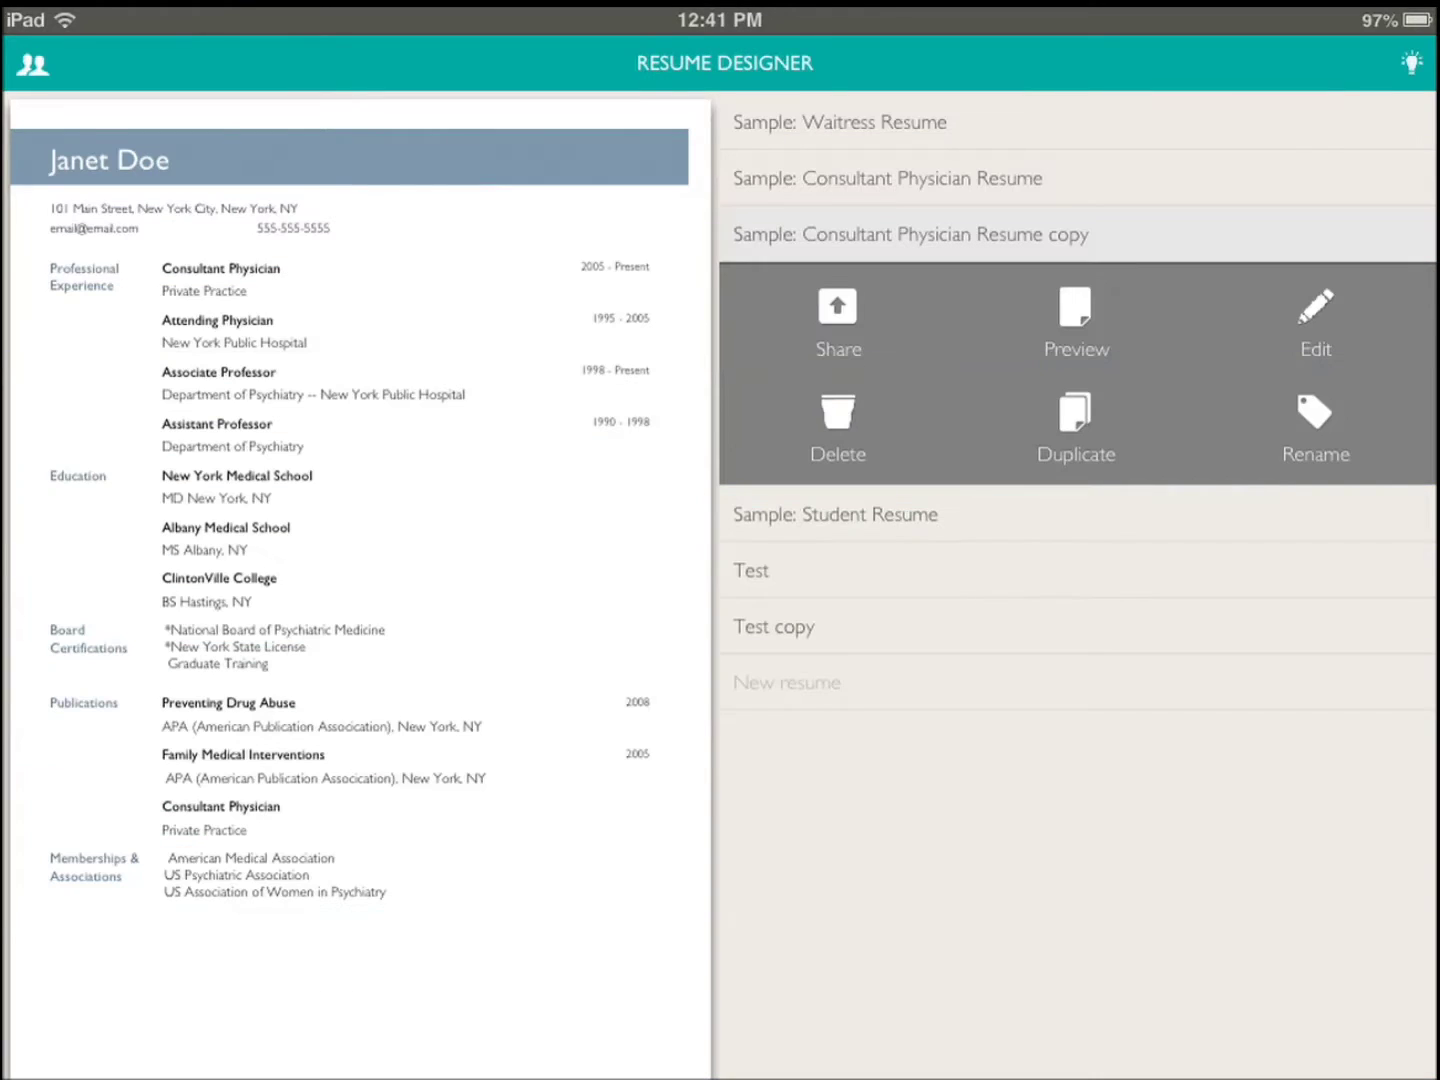
In the copy's personal information, replace the full name with "ci"
{"action": "left_click", "coordinate": [1315, 321]}
{"action": "left_click", "coordinate": [1070, 128]}
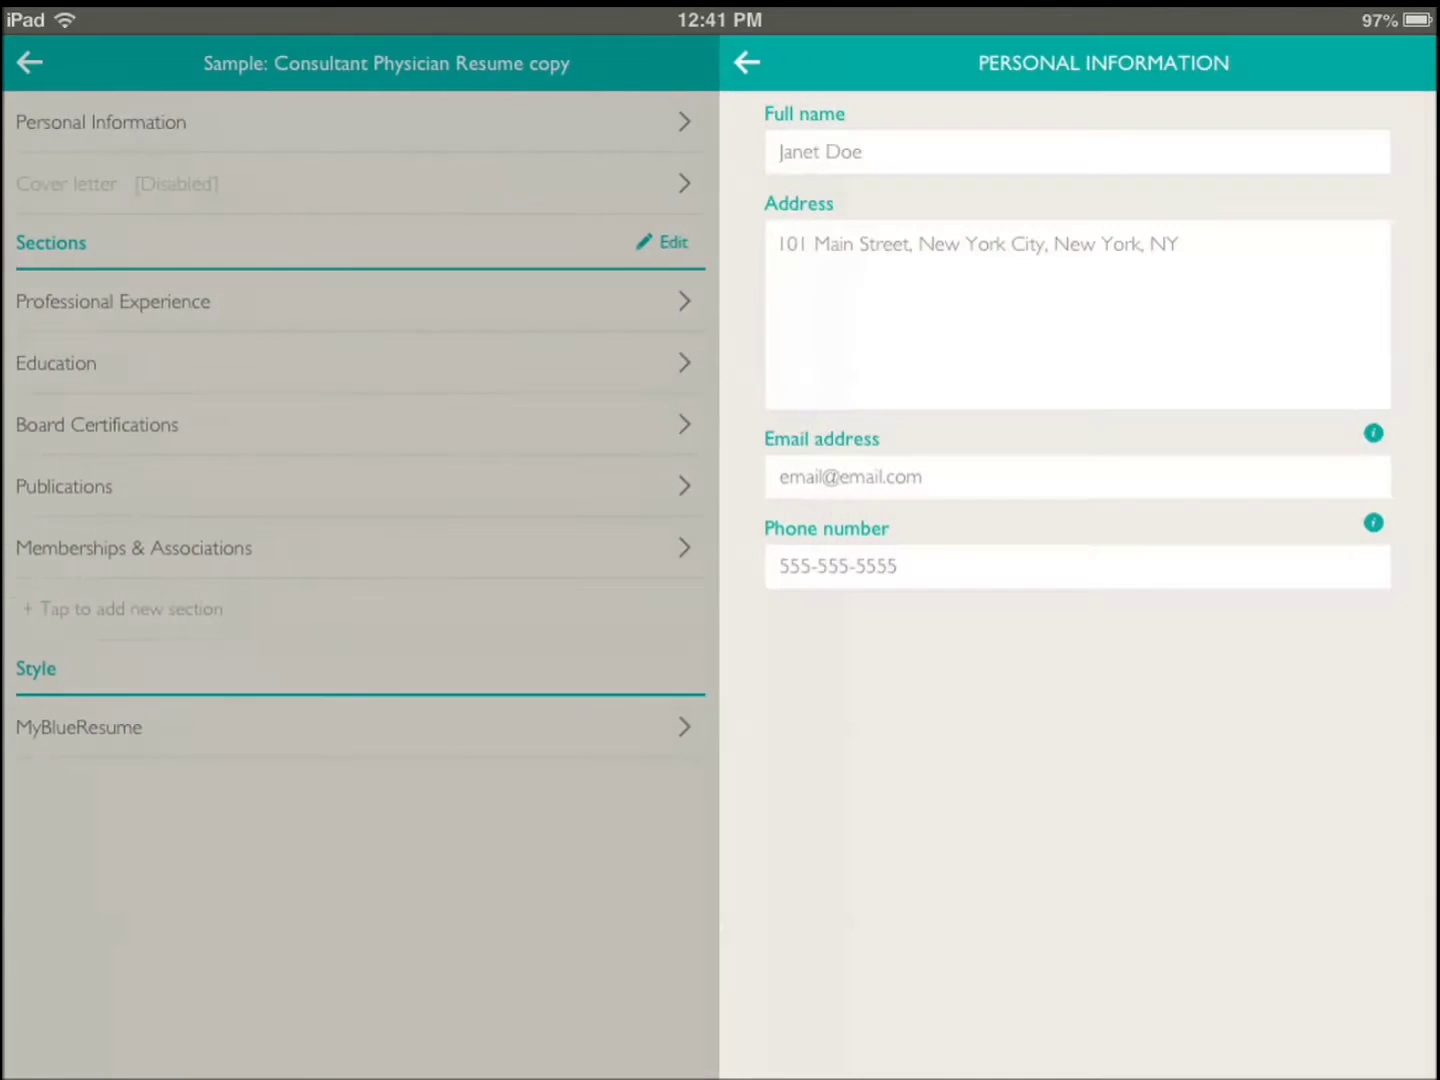
{"action": "left_click", "coordinate": [1078, 151]}
{"action": "key", "text": "BackSpace"}
{"action": "key", "text": "BackSpace"}
{"action": "key", "text": "BackSpace"}
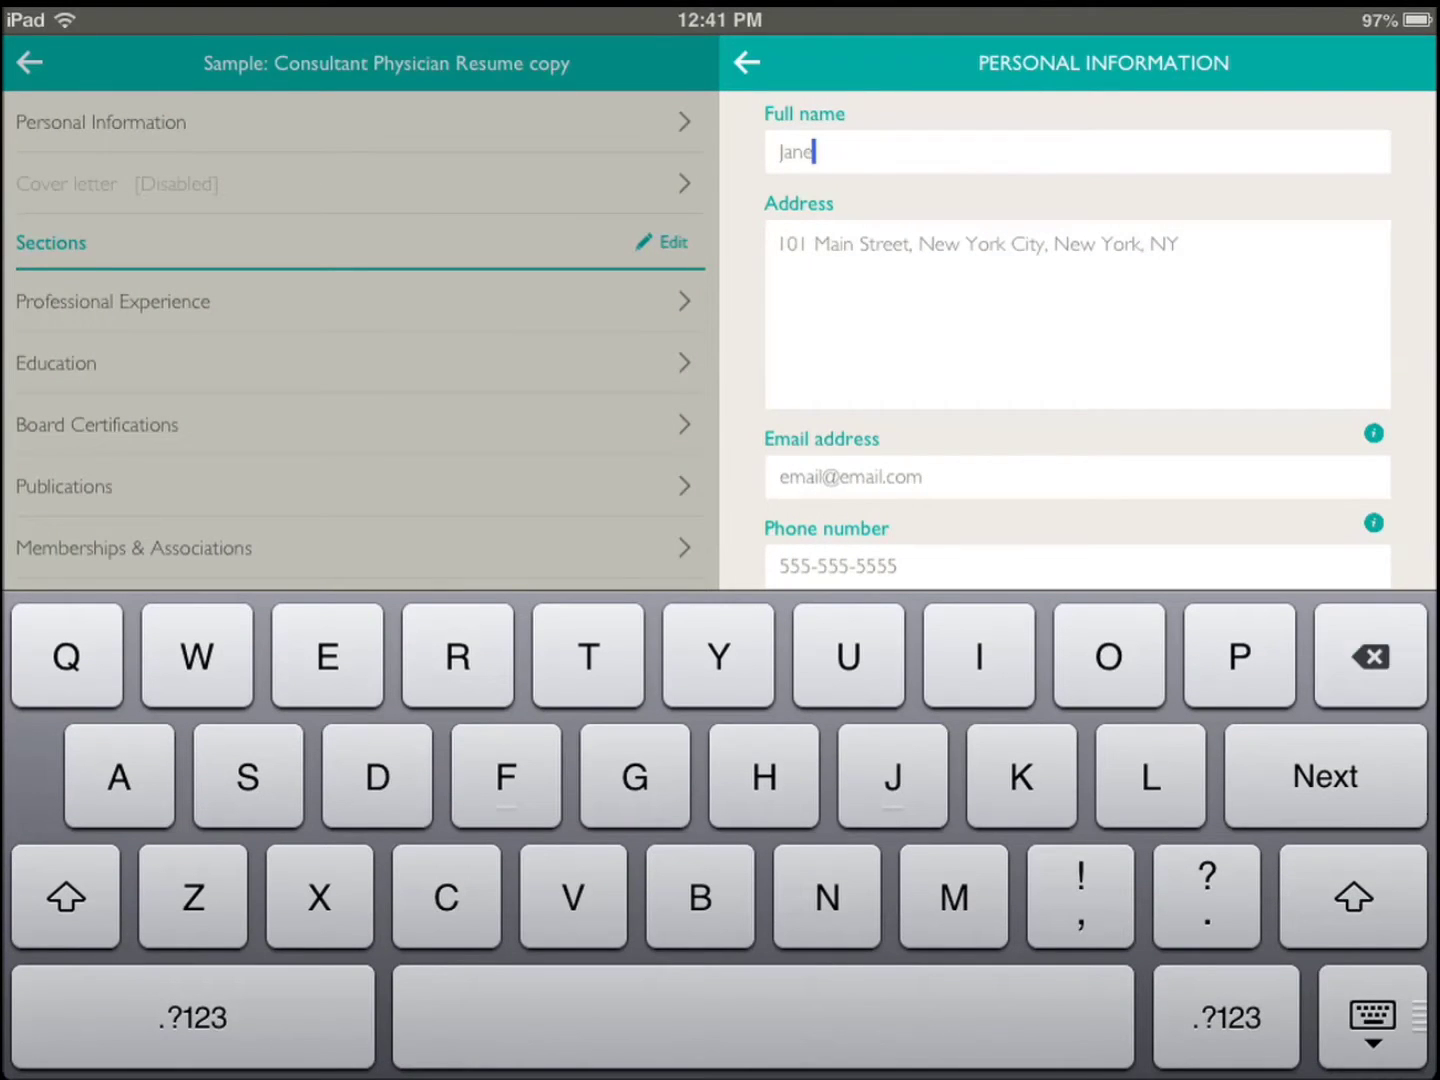
{"action": "left_click", "coordinate": [447, 898]}
{"action": "key", "text": "BackSpace"}
{"action": "key", "text": "BackSpace"}
{"action": "left_click", "coordinate": [447, 898]}
{"action": "type", "text": "i"}
Move to the address field, hide the keyboard, and return to the resume list
{"action": "left_click", "coordinate": [1325, 776]}
{"action": "left_click", "coordinate": [1373, 1018]}
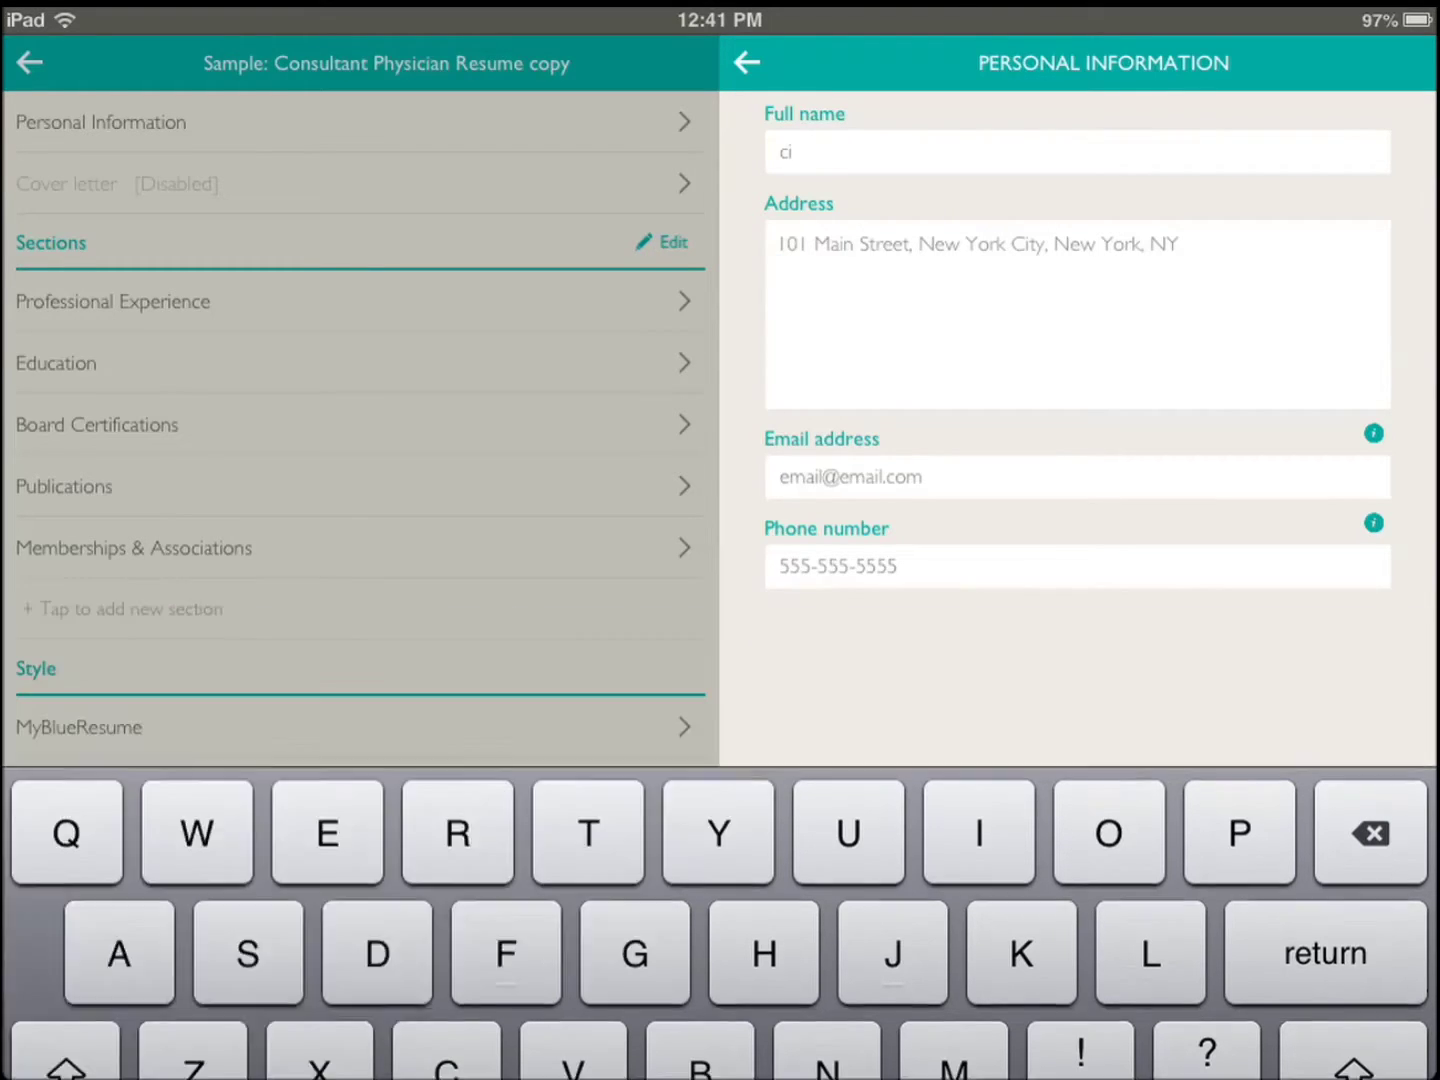
{"action": "left_click", "coordinate": [747, 62]}
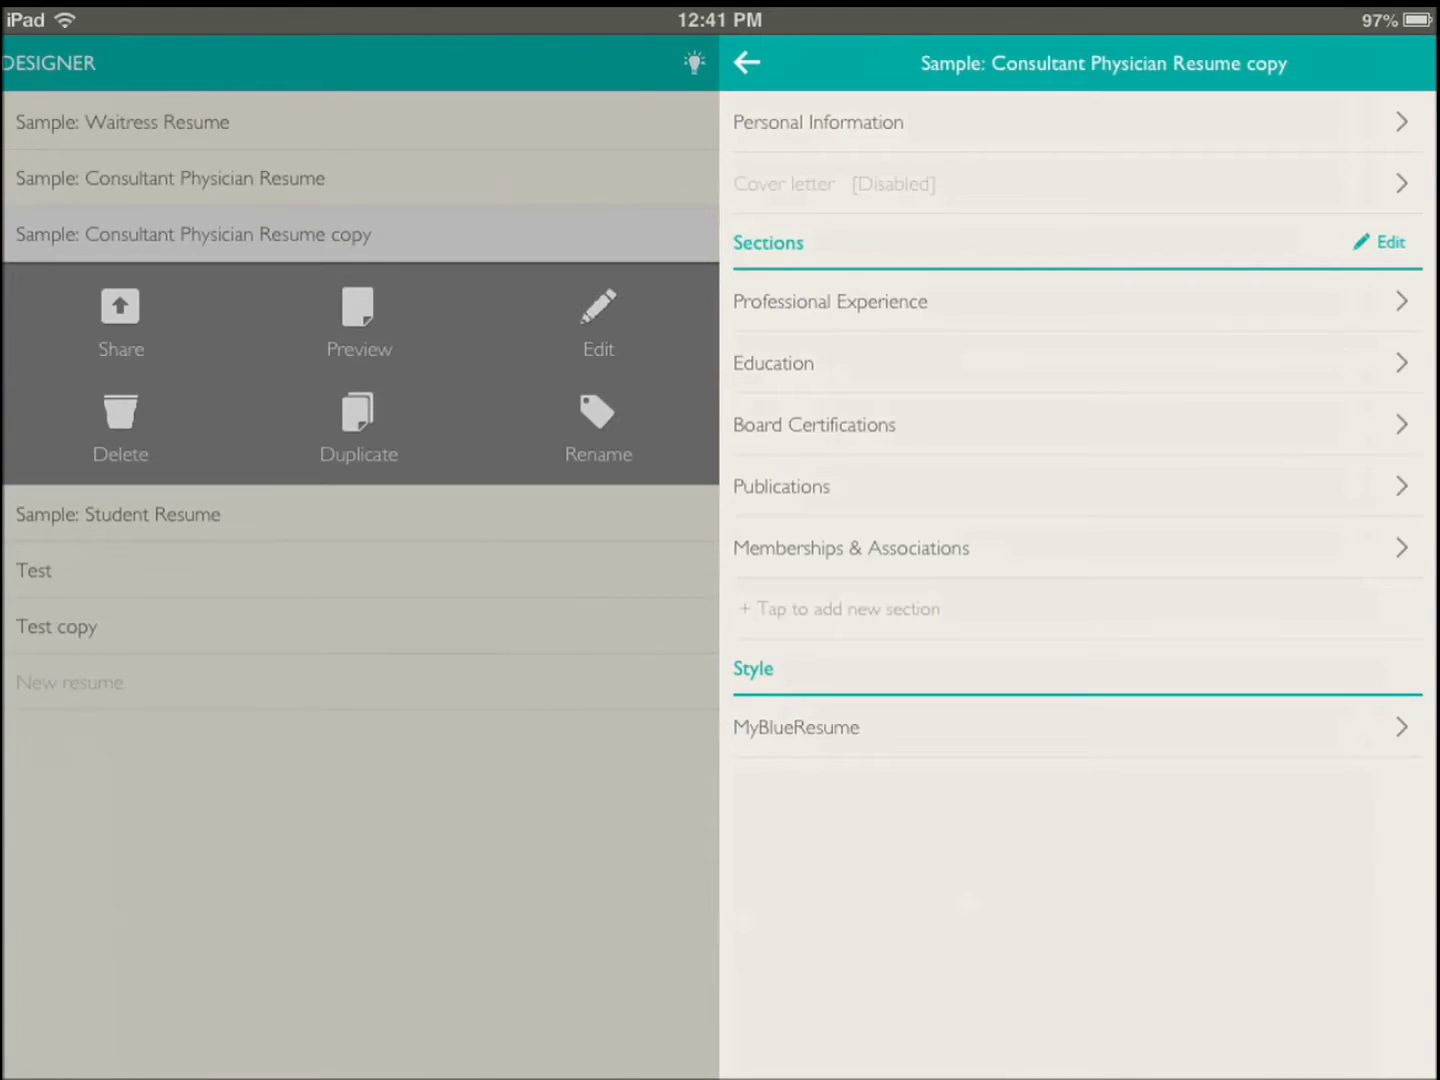
{"action": "left_click", "coordinate": [747, 62]}
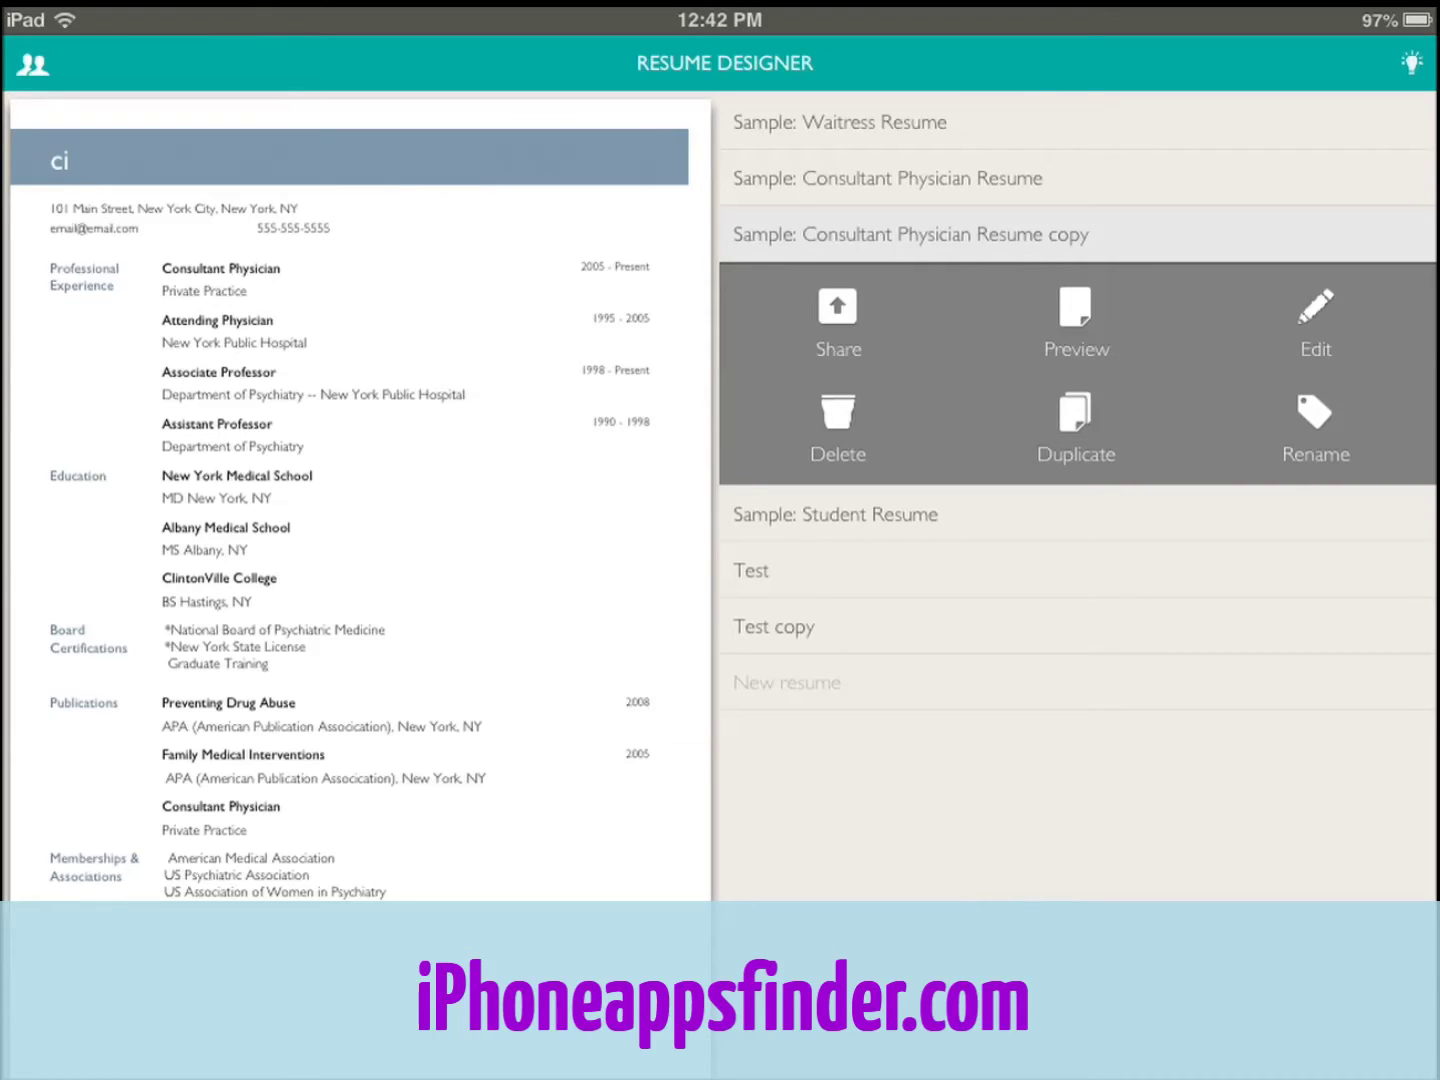
{"action": "left_click", "coordinate": [838, 321]}
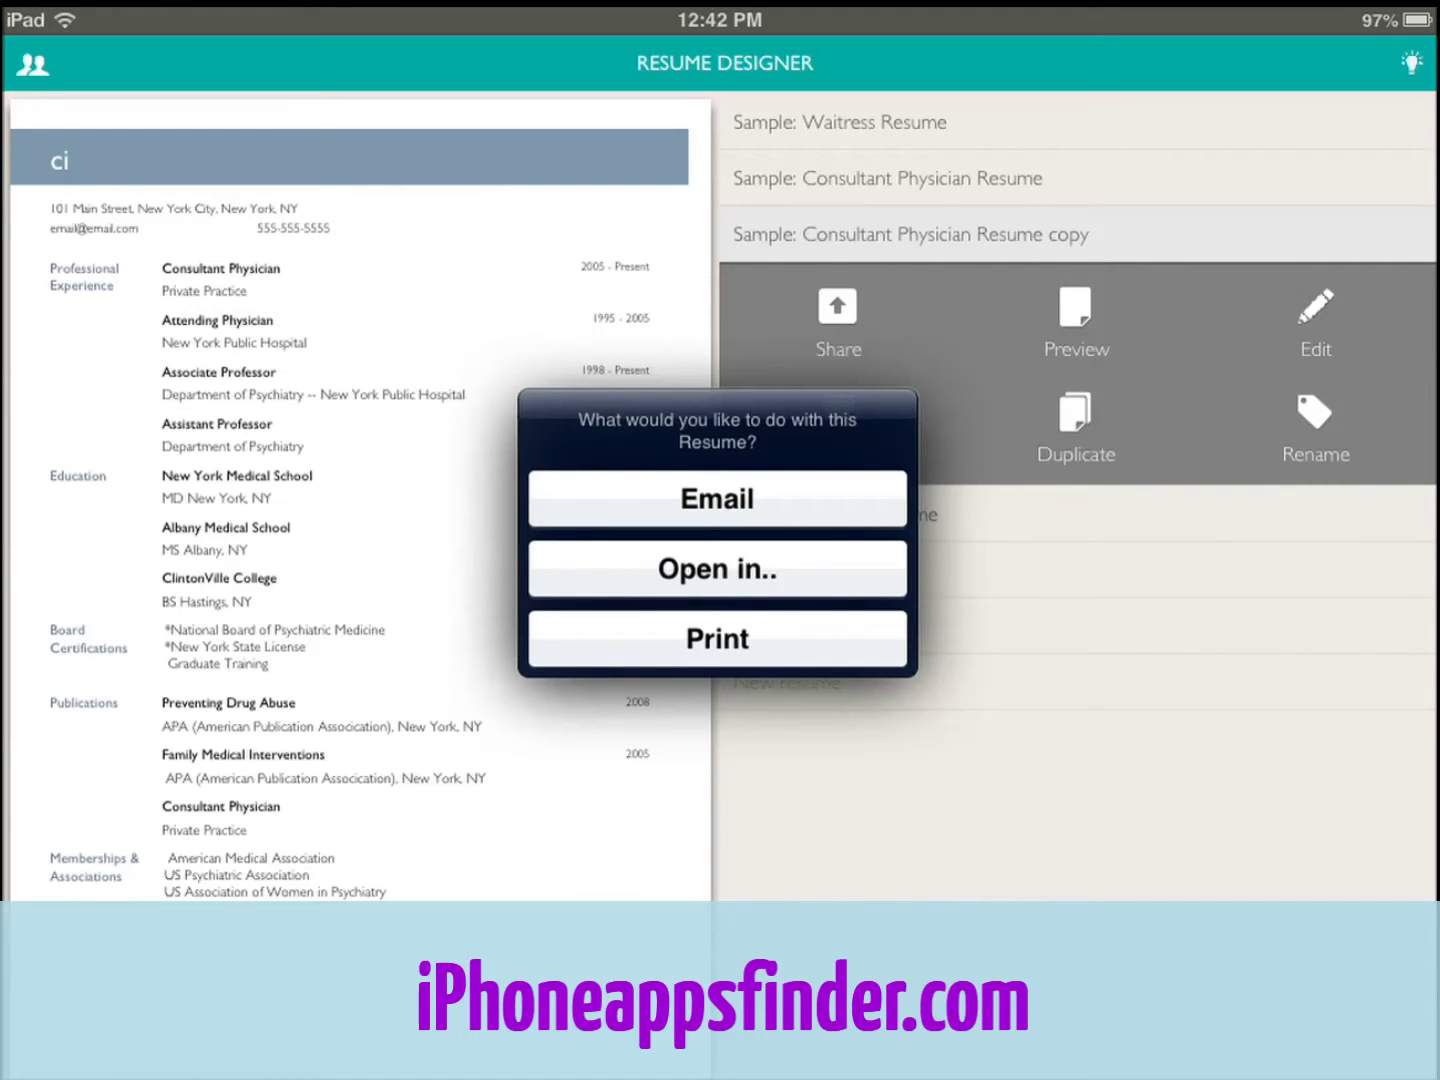
{"action": "left_click", "coordinate": [717, 569]}
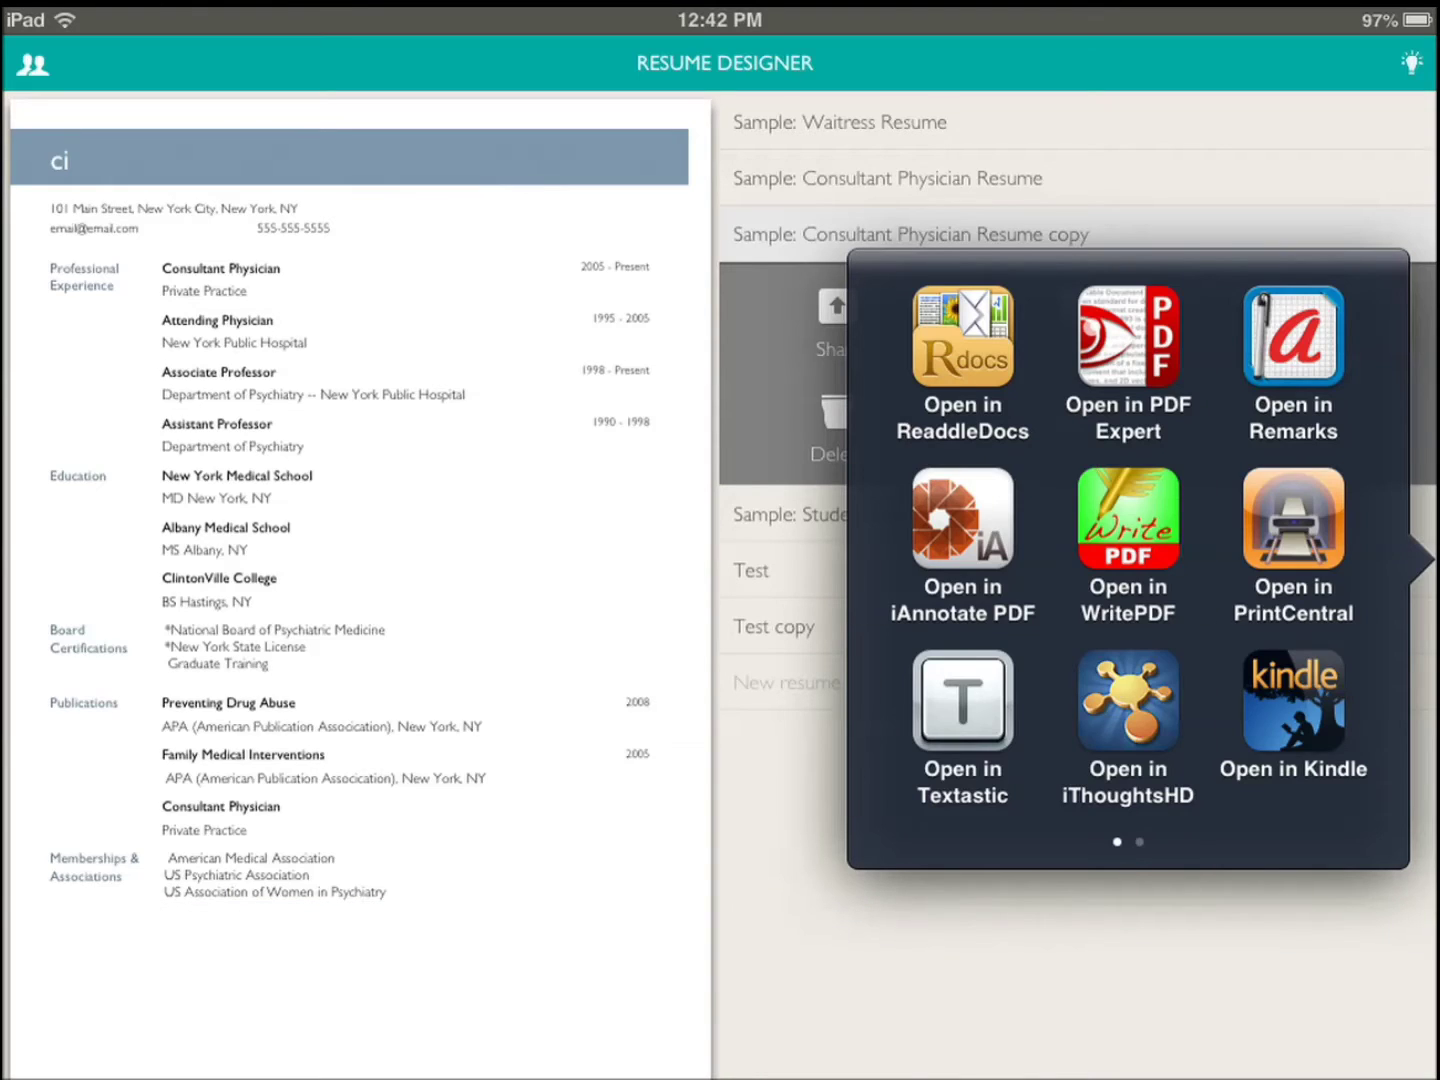
{"action": "mouse_move", "coordinate": [1294, 563]}
{"action": "left_mouse_down"}
{"action": "mouse_move", "coordinate": [956, 562]}
{"action": "mouse_move", "coordinate": [1294, 563]}
{"action": "left_mouse_up"}
{"action": "left_click", "coordinate": [1068, 956]}
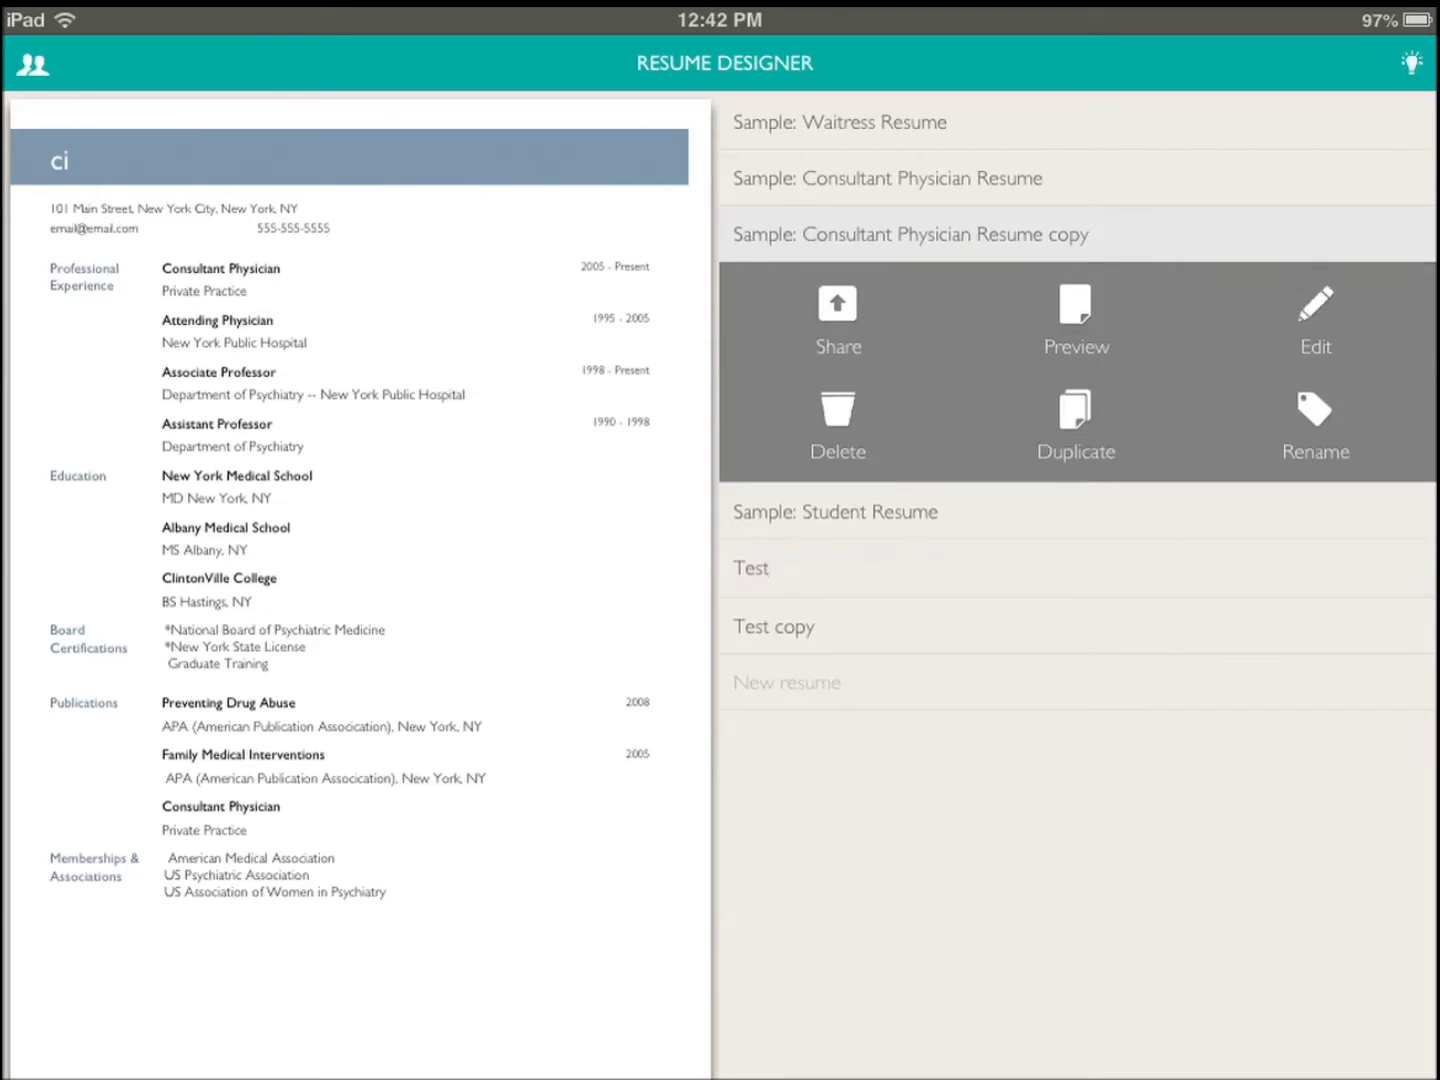
{"action": "left_click", "coordinate": [1013, 571]}
Delete Test, rename the student resume to 'Sample: Student Tesr', and open its cover letter form
{"action": "left_click", "coordinate": [837, 540]}
{"action": "left_click", "coordinate": [716, 559]}
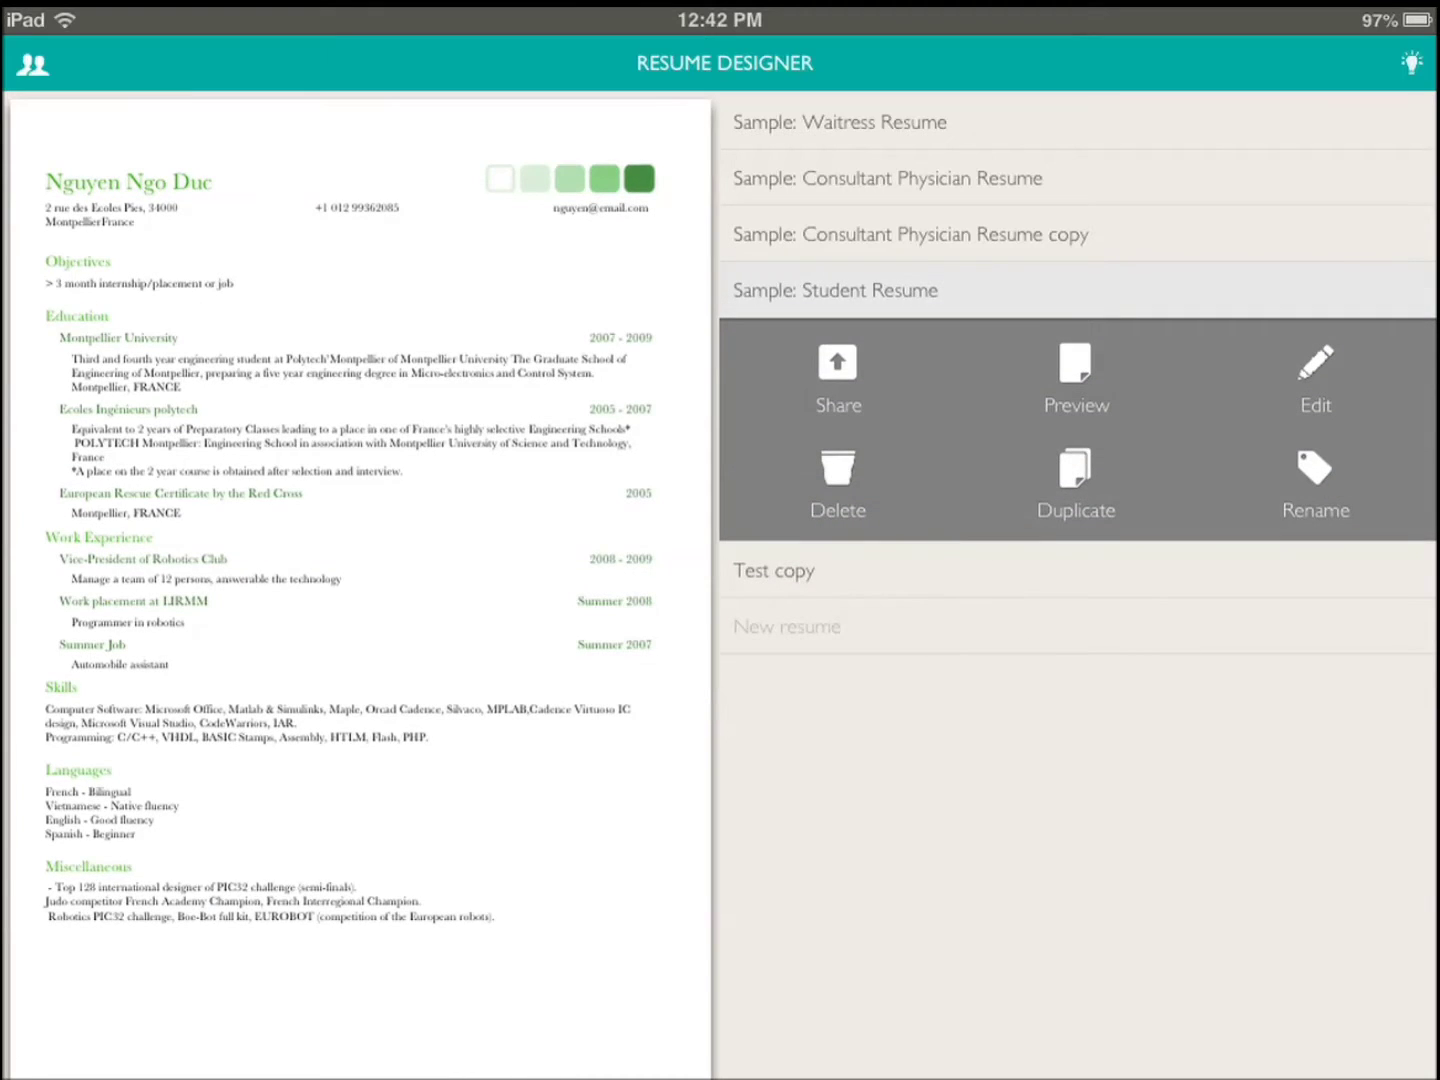
{"action": "left_click", "coordinate": [1315, 484]}
{"action": "type", "text": "t"}
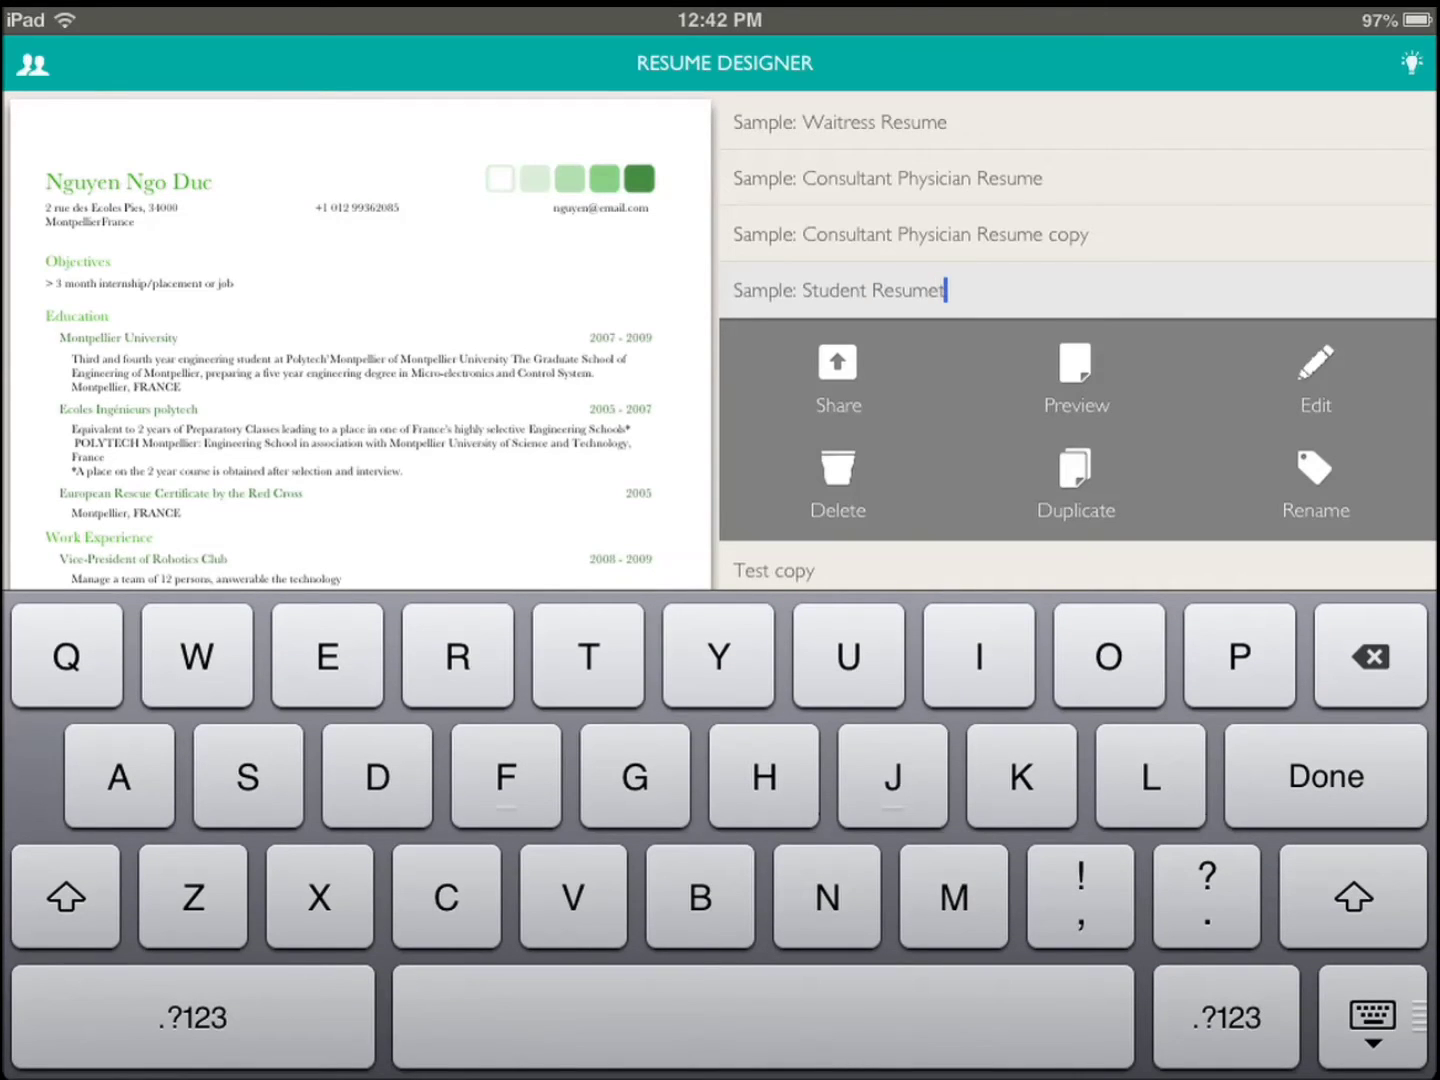
{"action": "key", "text": "BackSpace"}
{"action": "key", "text": "BackSpace"}
{"action": "key", "text": "BackSpace"}
{"action": "key", "text": "BackSpace"}
{"action": "key", "text": "BackSpace"}
{"action": "key", "text": "BackSpace"}
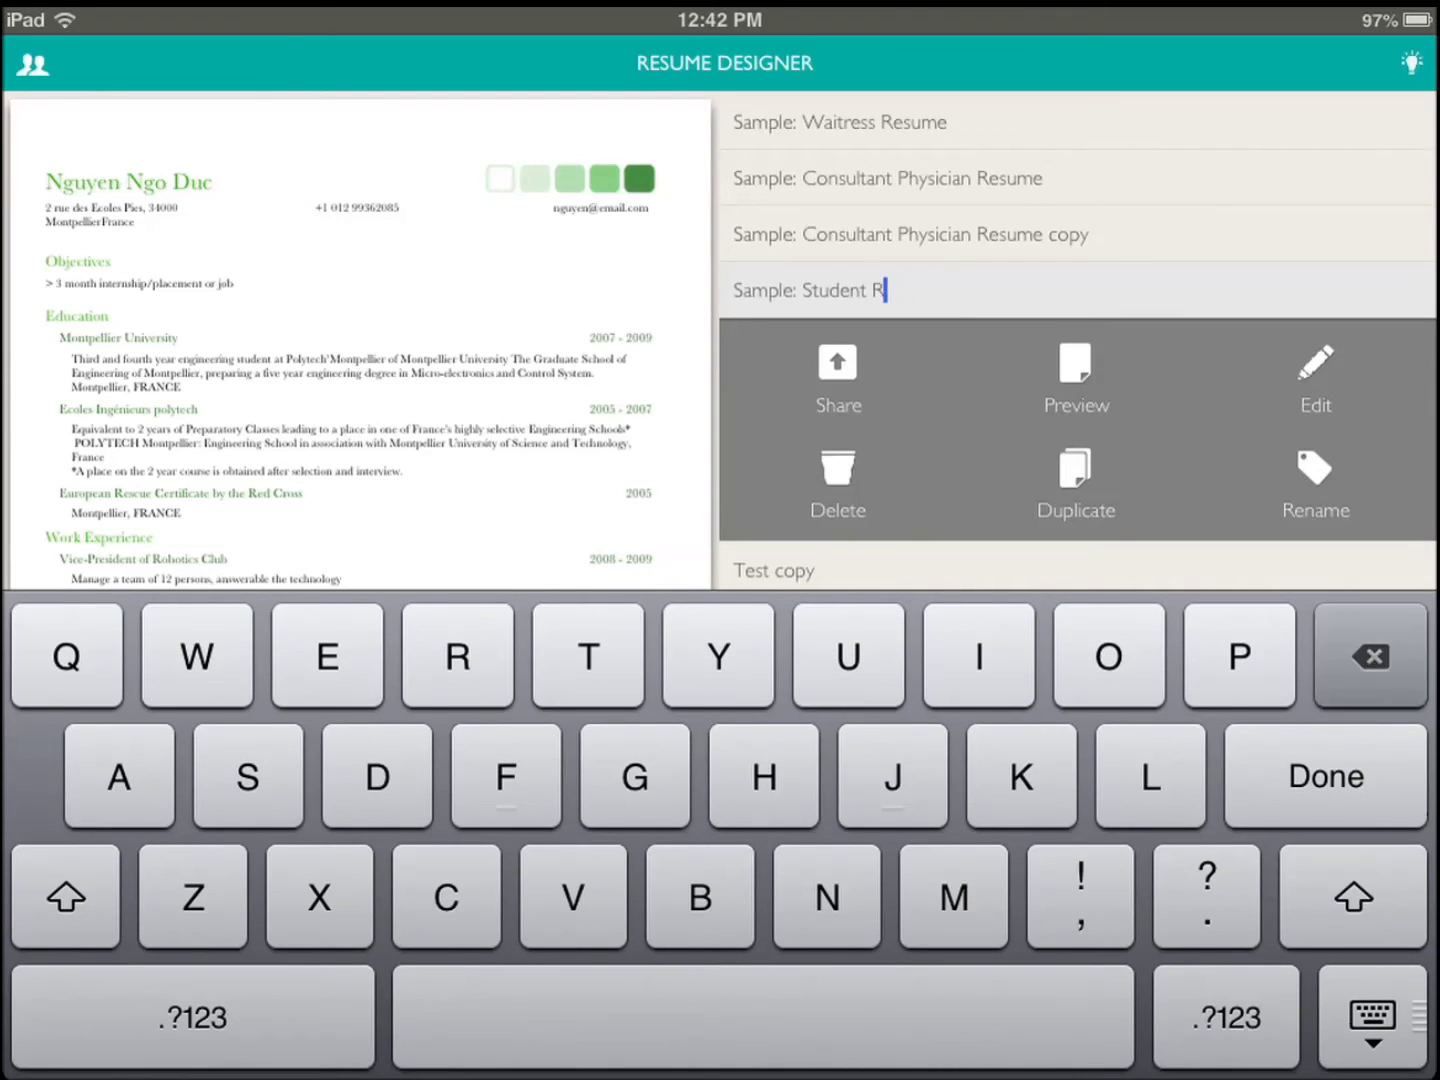
{"action": "key", "text": "BackSpace"}
{"action": "type", "text": "Te"}
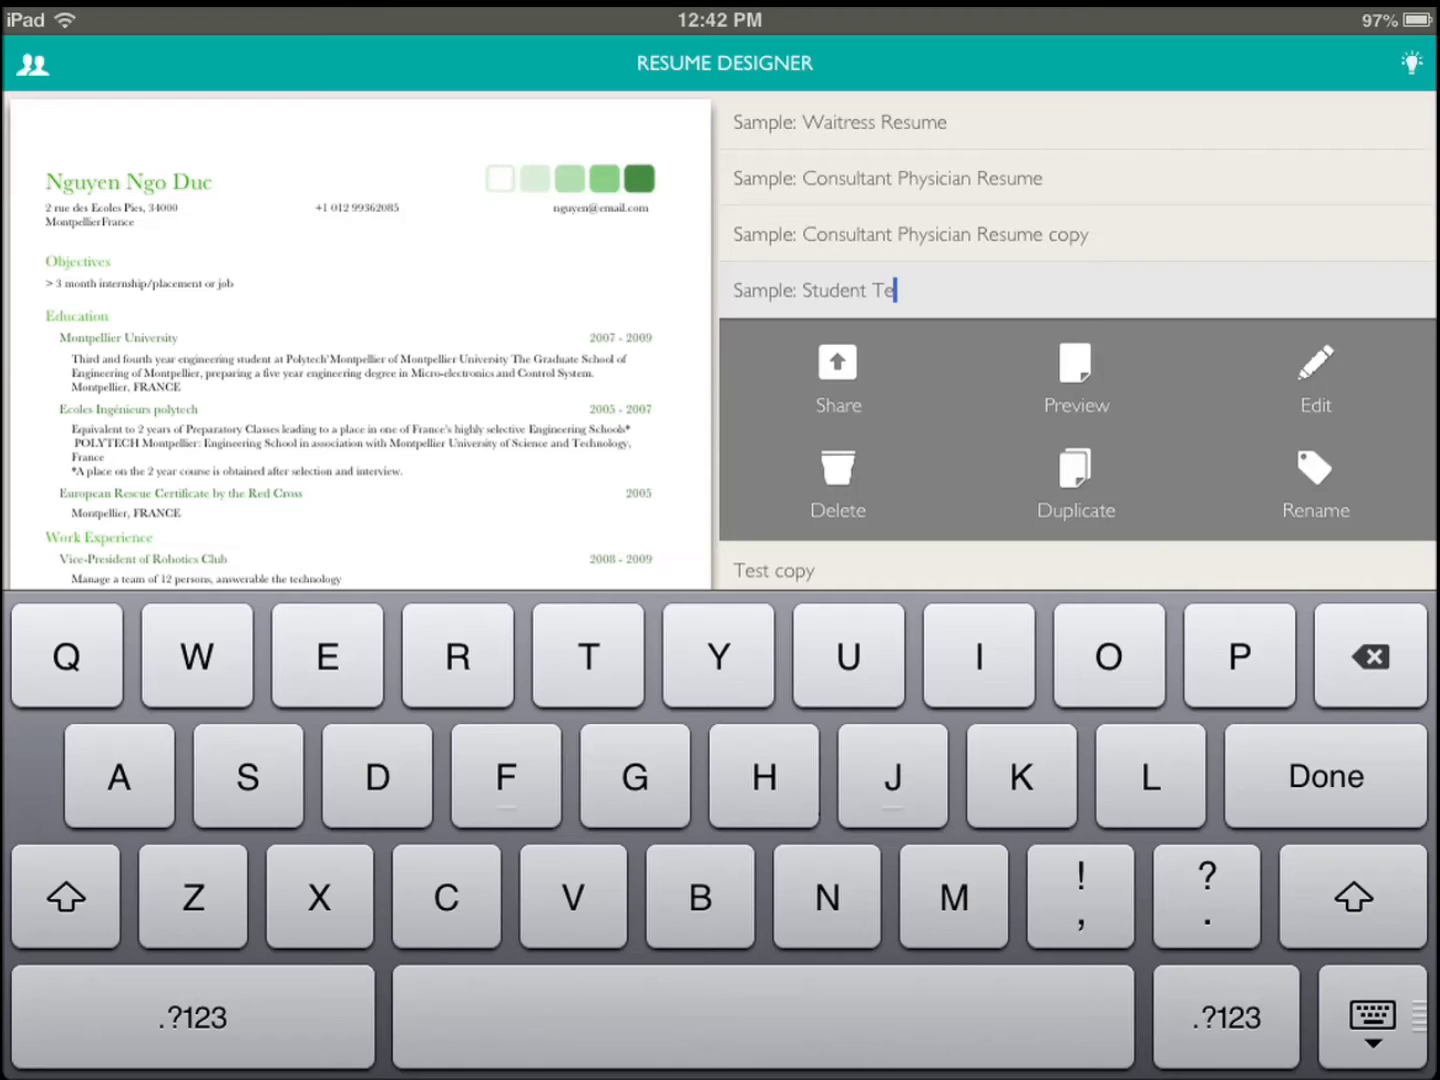
{"action": "type", "text": "st"}
{"action": "key", "text": "Return"}
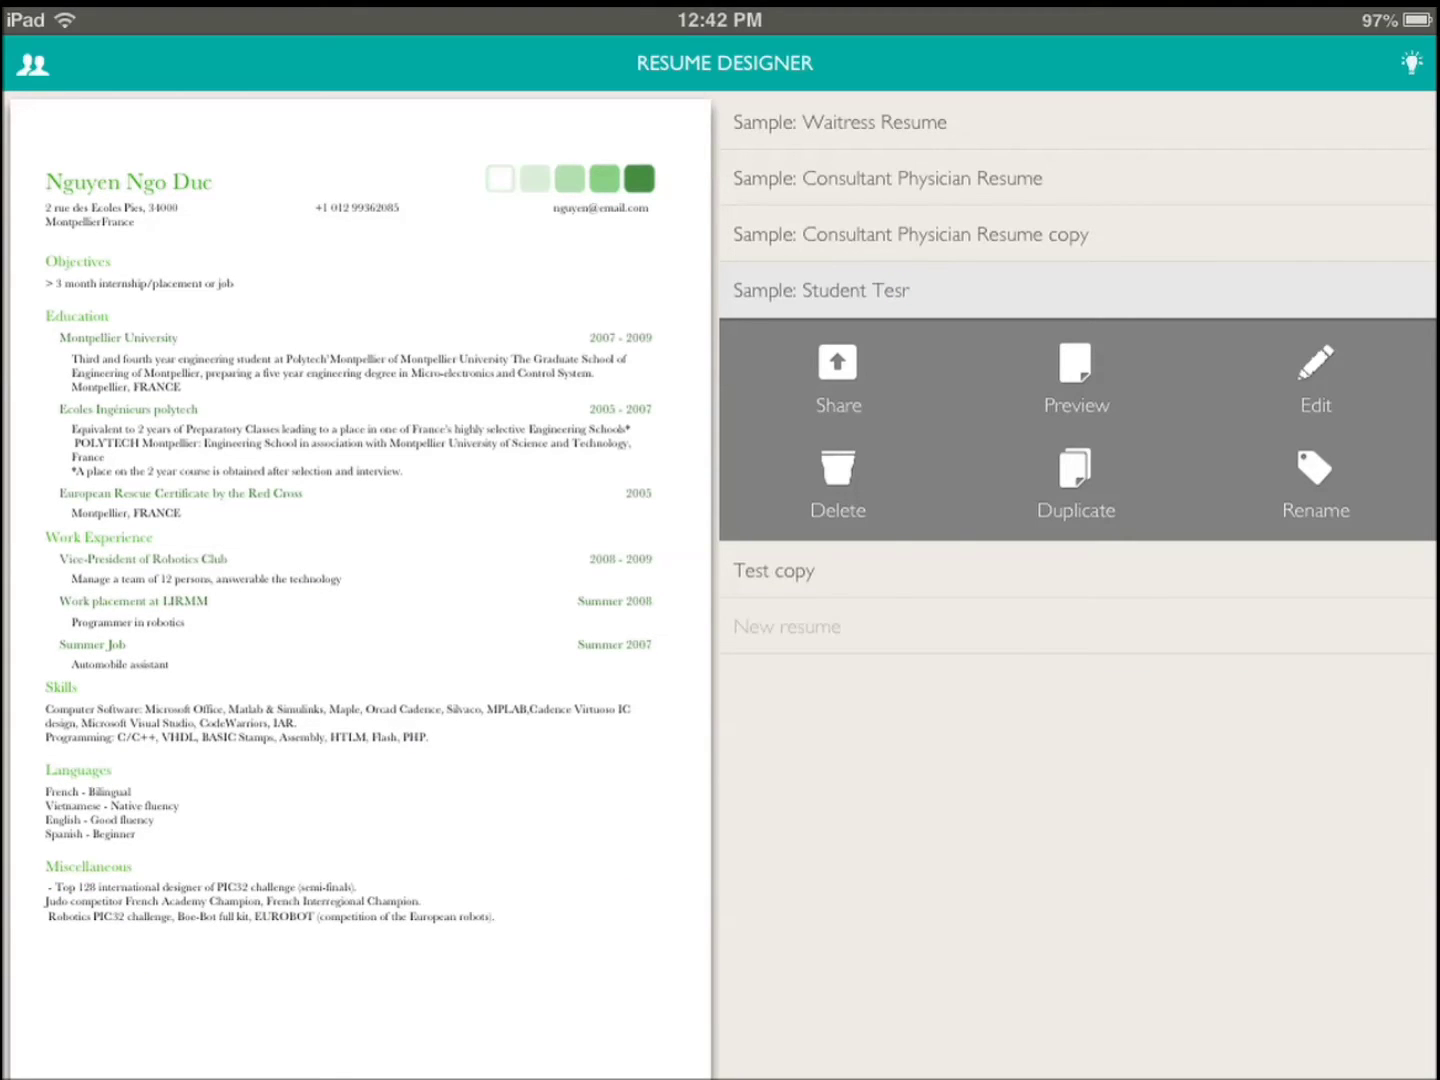
{"action": "left_click", "coordinate": [1315, 379]}
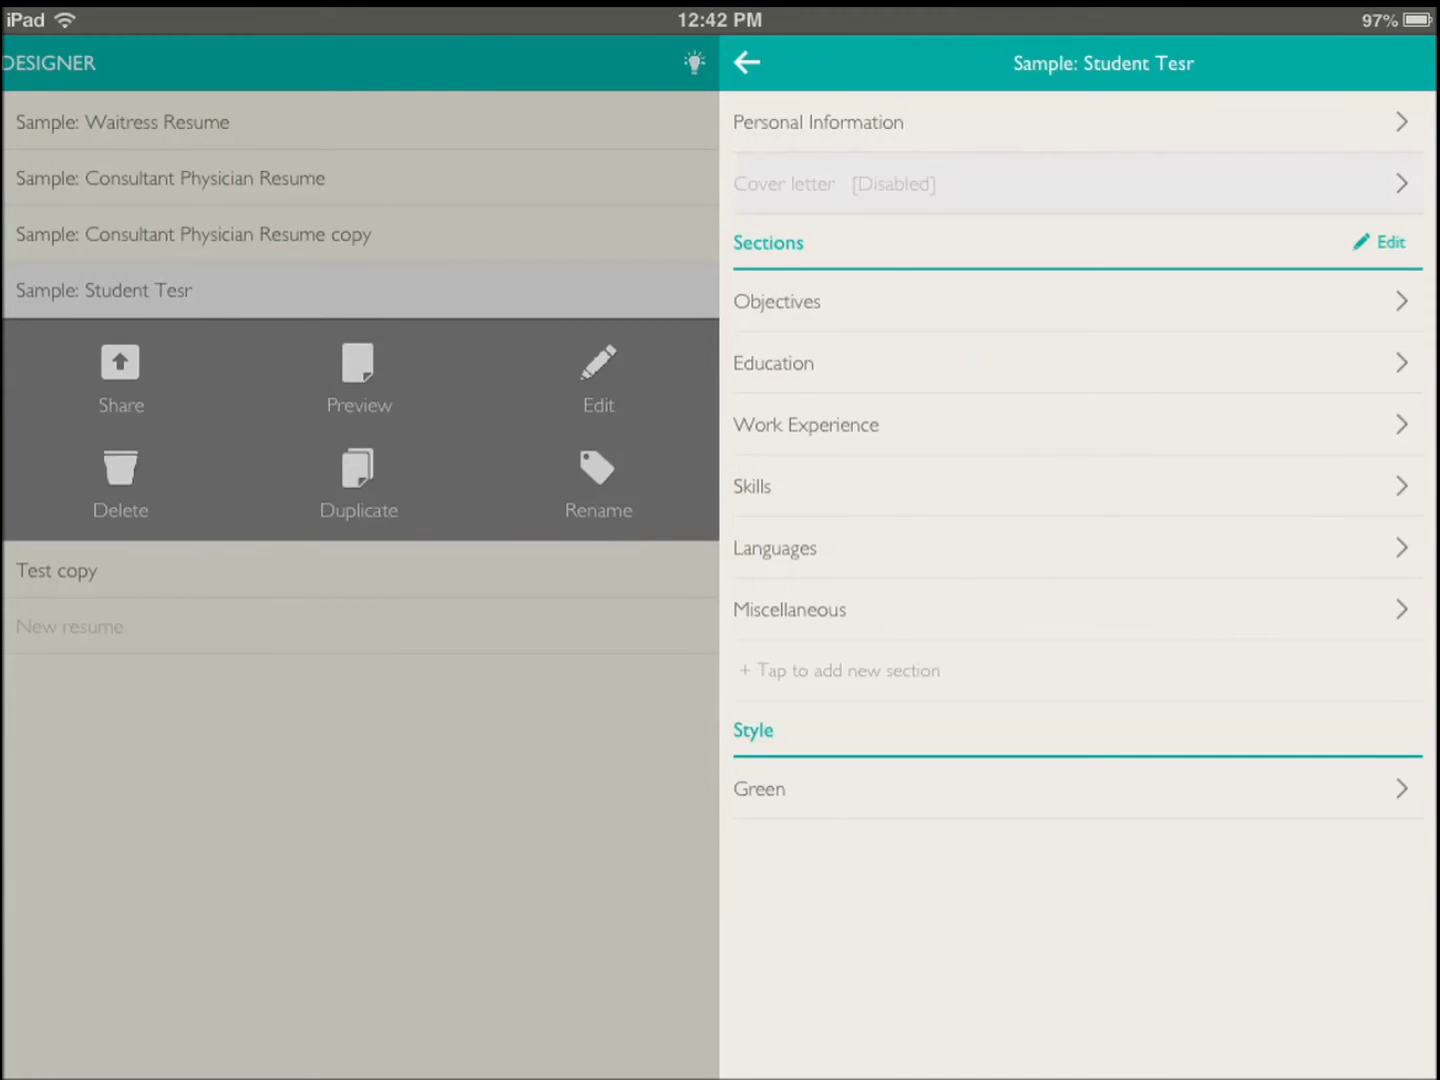
{"action": "left_click", "coordinate": [1069, 182]}
Turn on the Sample: Student Tesr cover letter and return to its section overview
{"action": "left_click", "coordinate": [1409, 64]}
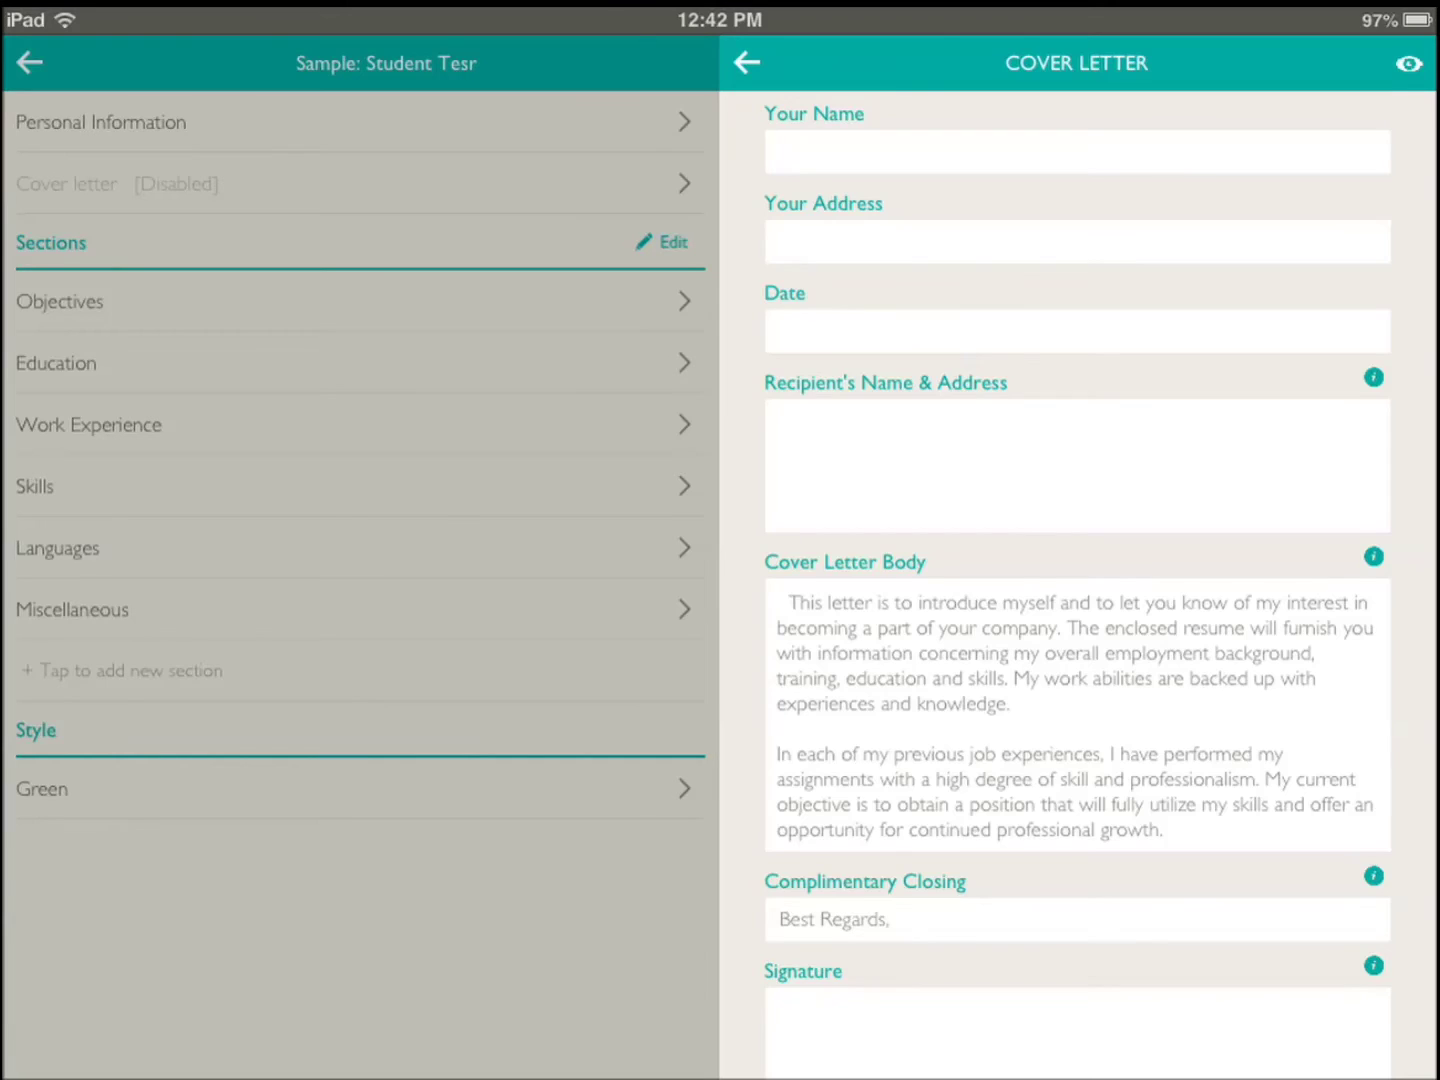
{"action": "scroll", "coordinate": [1078, 675], "scroll_direction": "down", "scroll_amount": 5}
{"action": "left_click", "coordinate": [748, 63]}
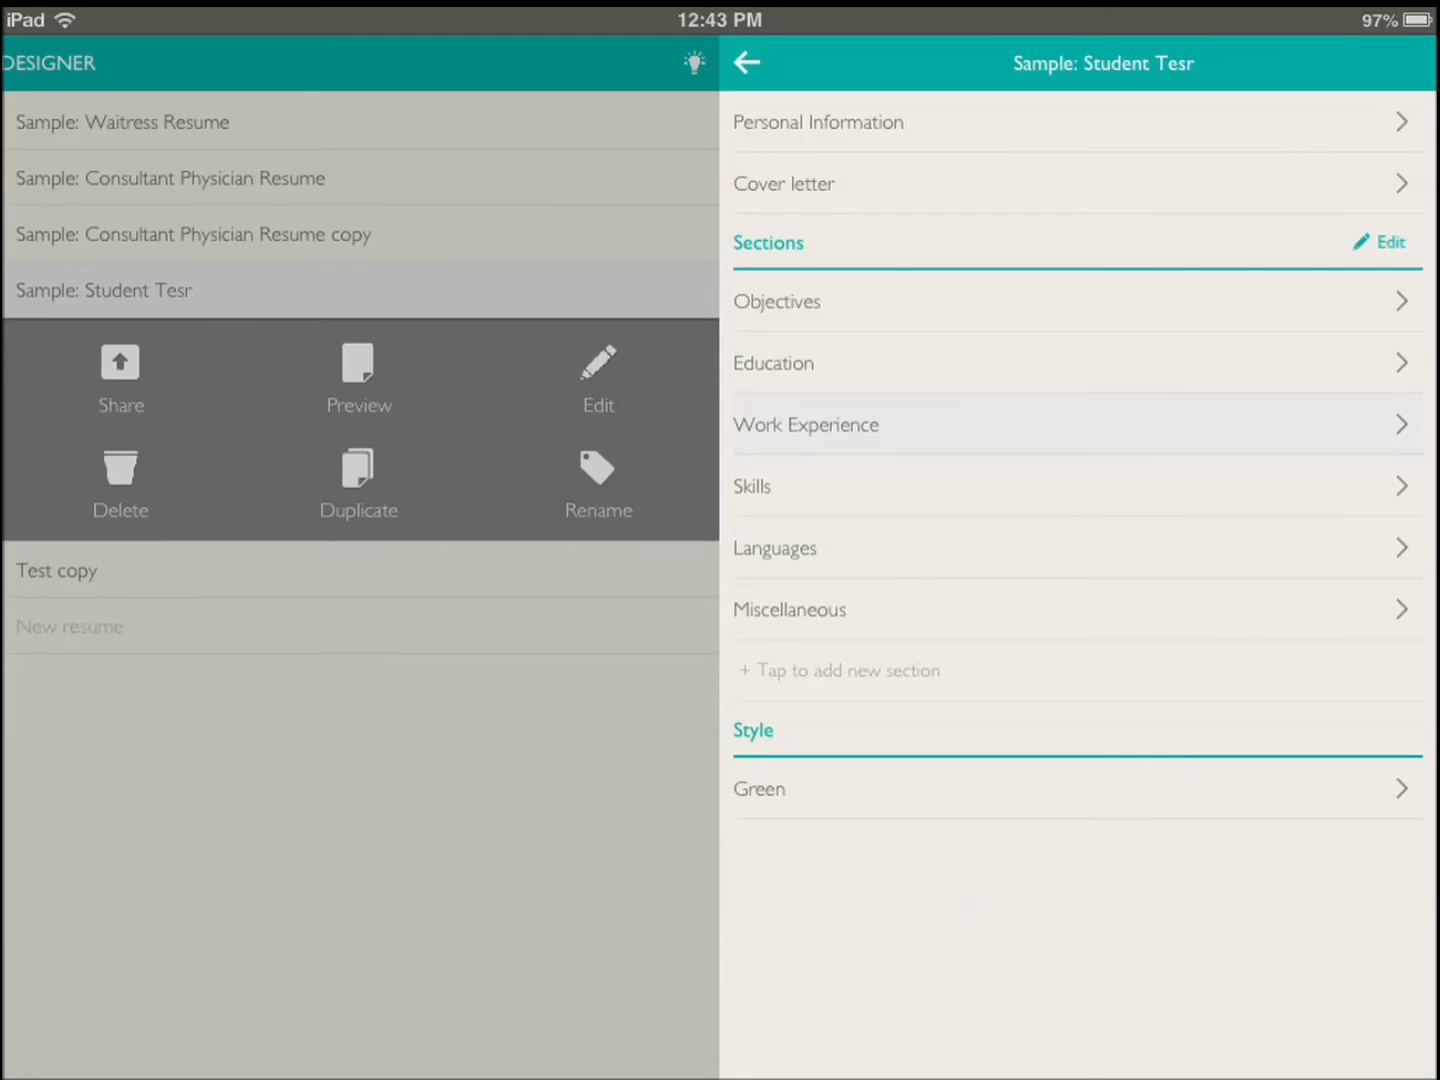
{"action": "left_click", "coordinate": [1069, 424]}
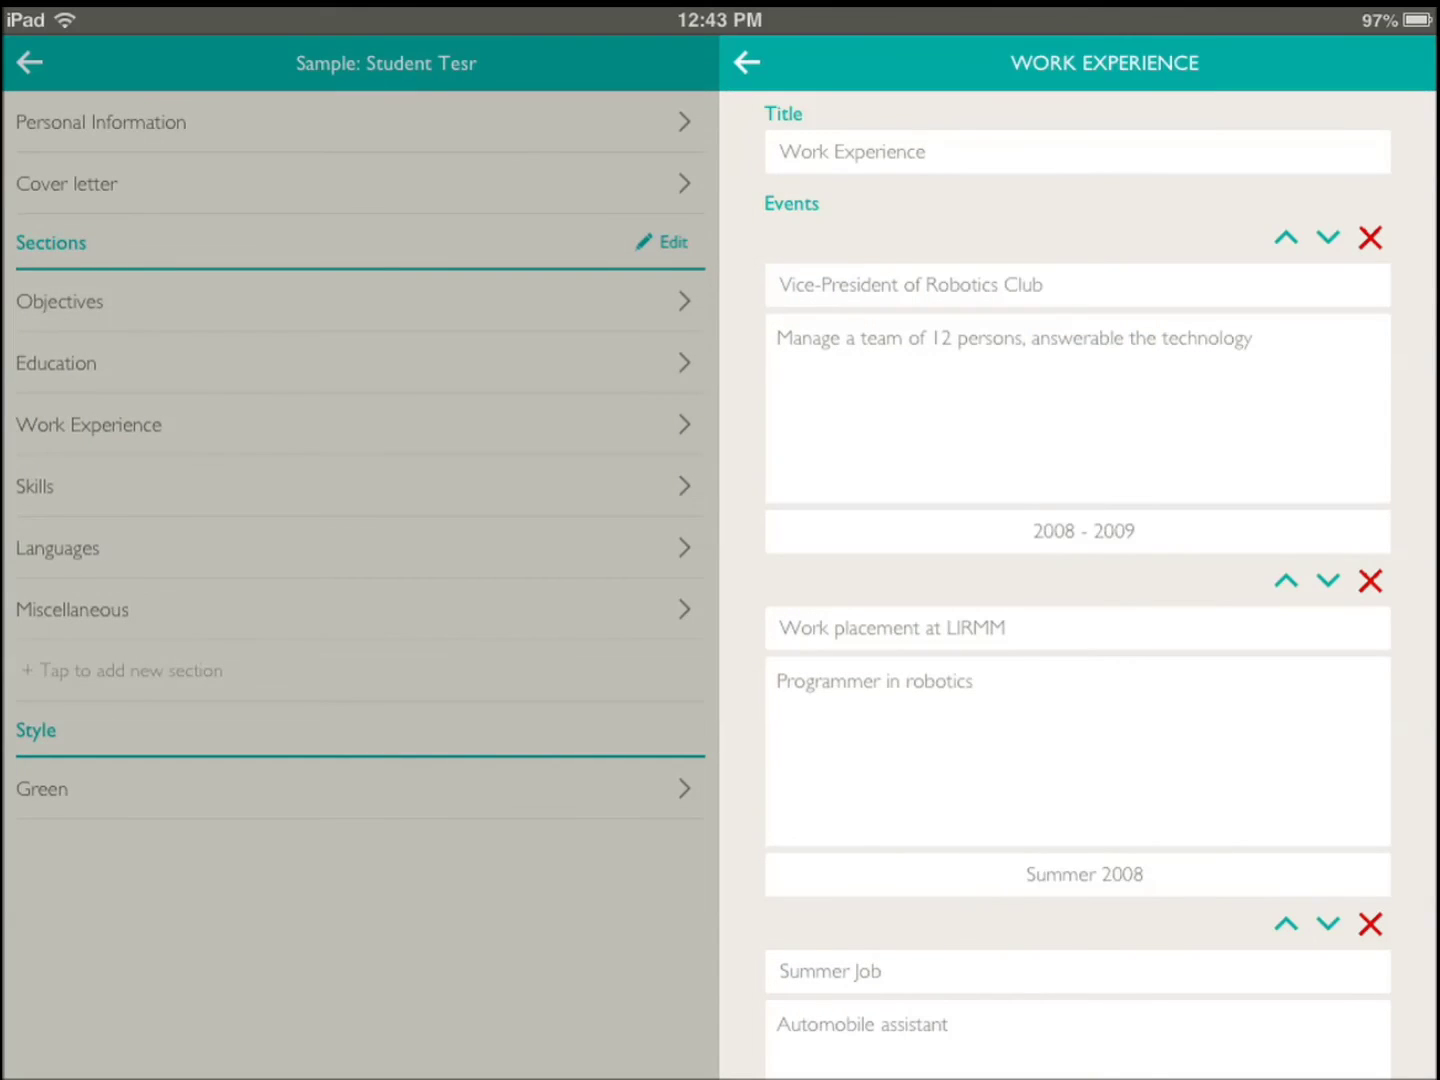
{"action": "scroll", "coordinate": [1078, 562], "scroll_direction": "down", "scroll_amount": 5}
Move the LIRMM work placement up one place, then nudge Summer Job up and back down
{"action": "left_click", "coordinate": [1286, 363]}
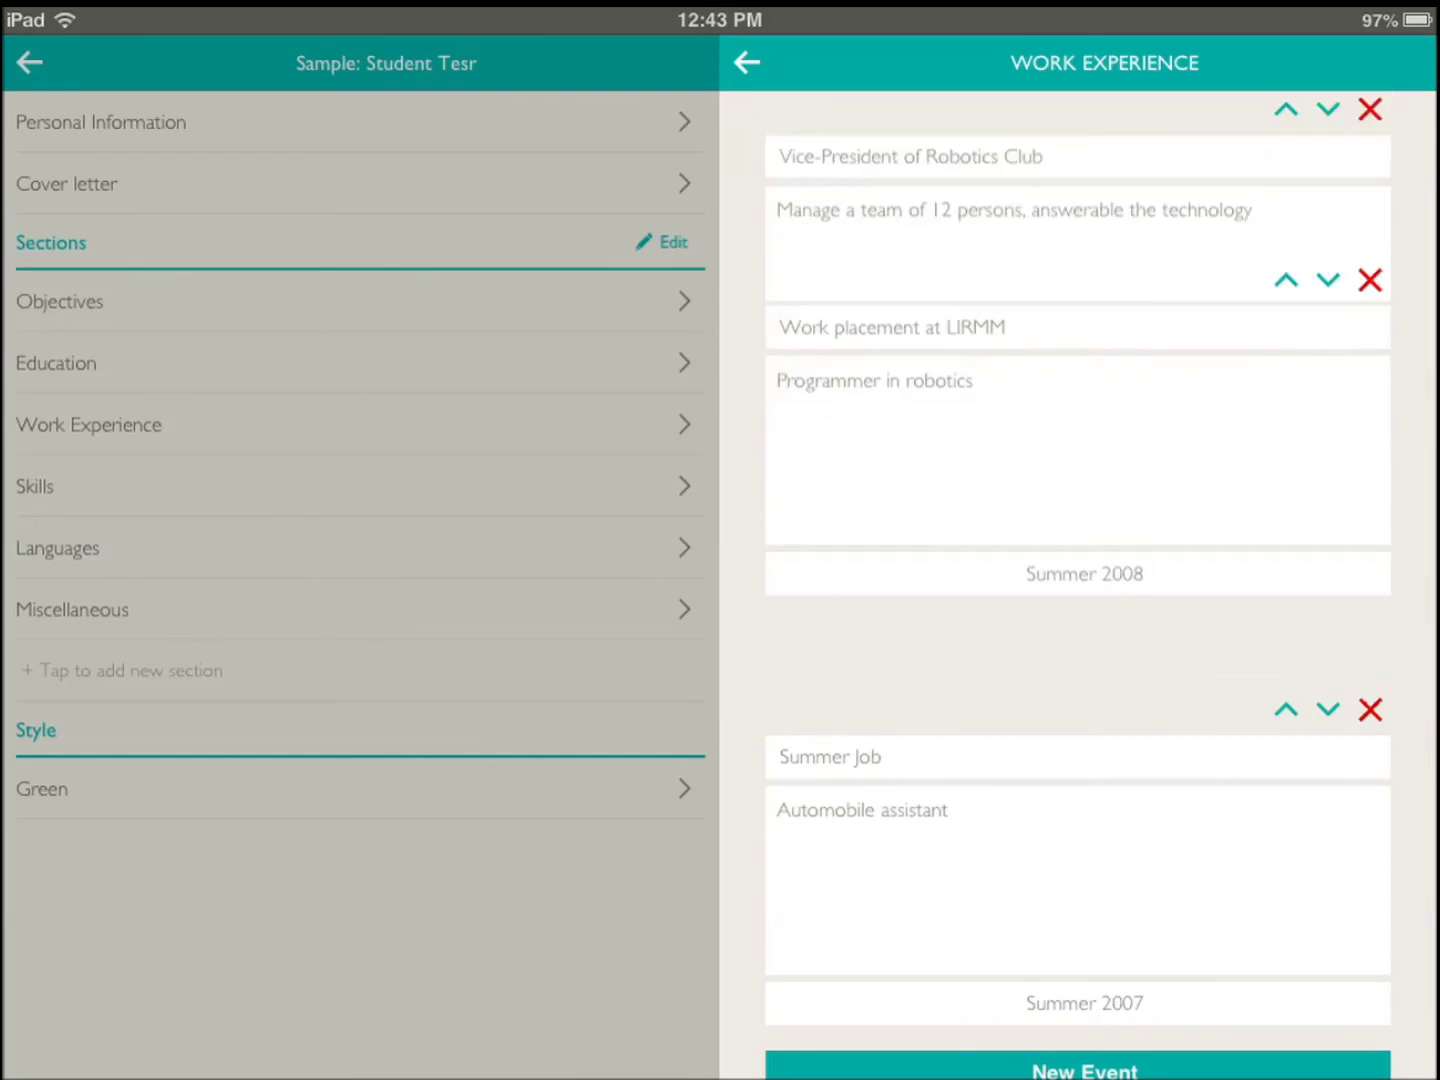
{"action": "left_click", "coordinate": [1285, 709]}
{"action": "left_click", "coordinate": [1286, 708]}
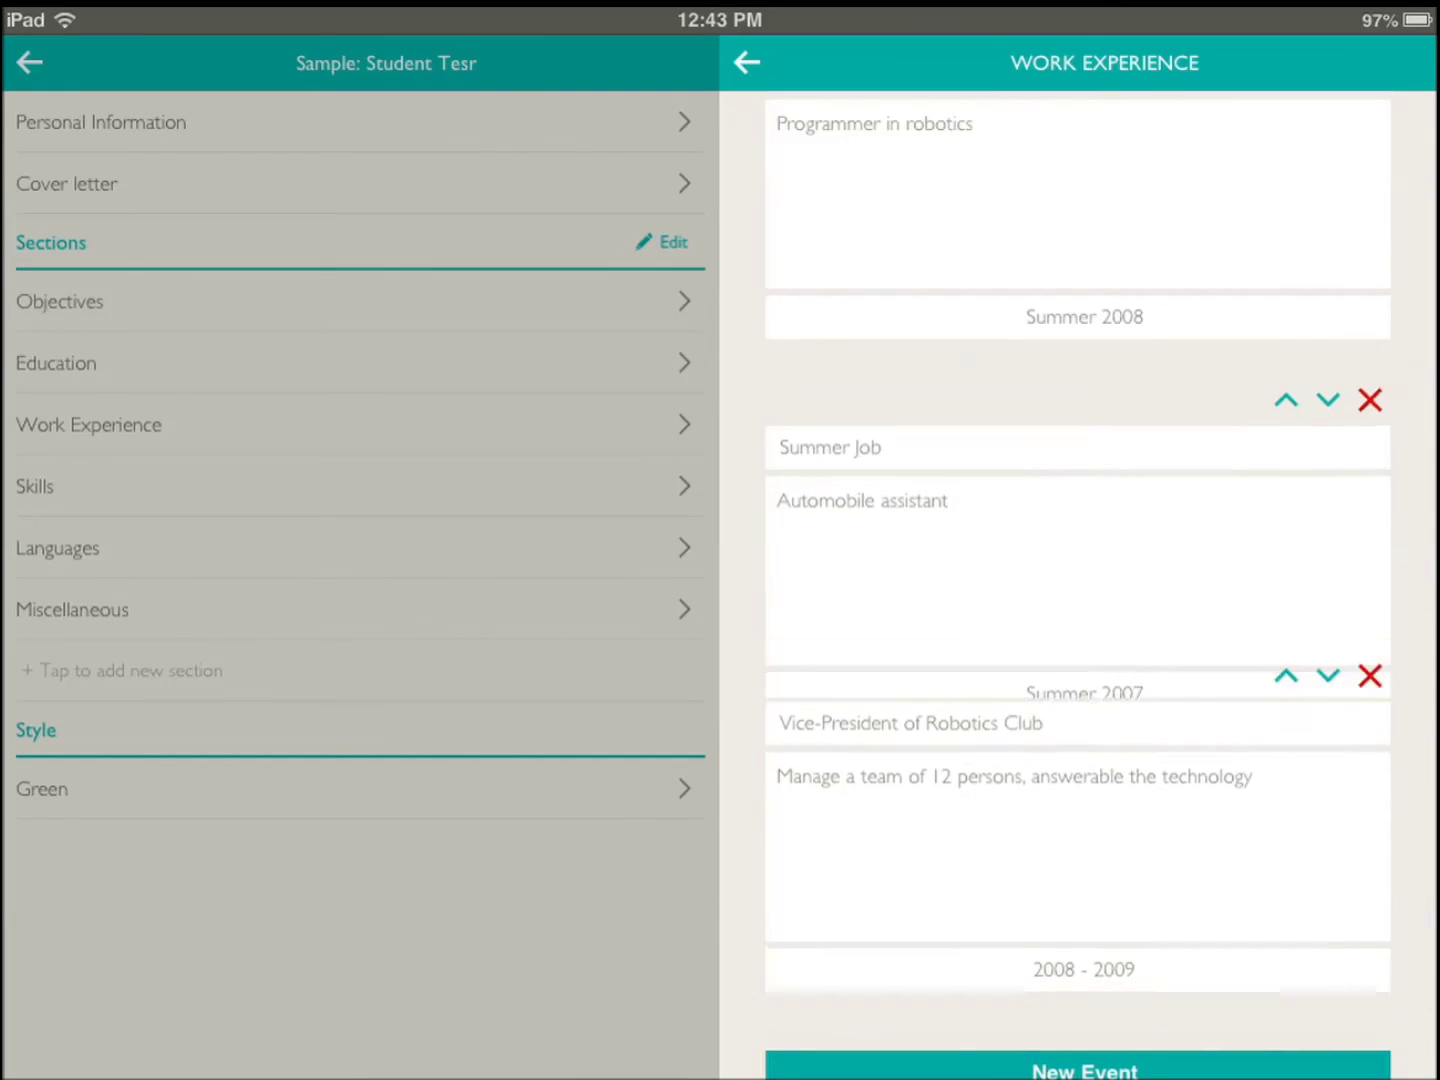